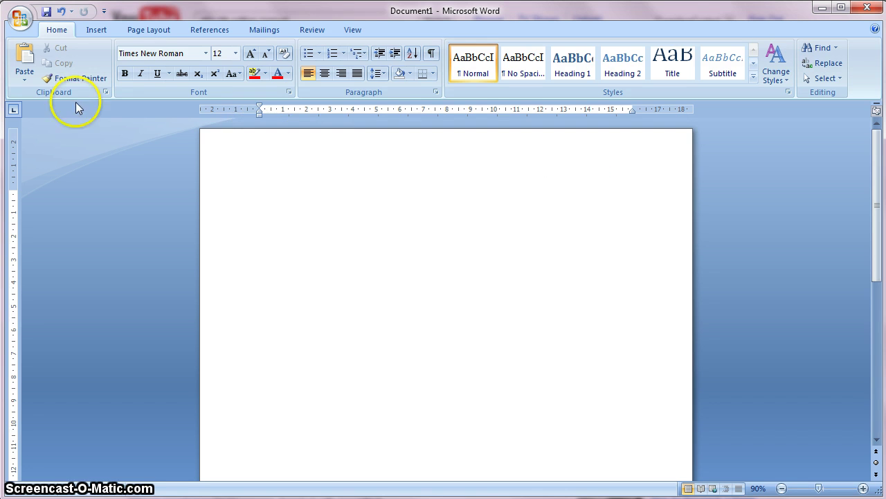
Step: Apply the Normal margins preset of 2.54 cm to every side of the page
{"action": "left_click", "coordinate": [160, 31]}
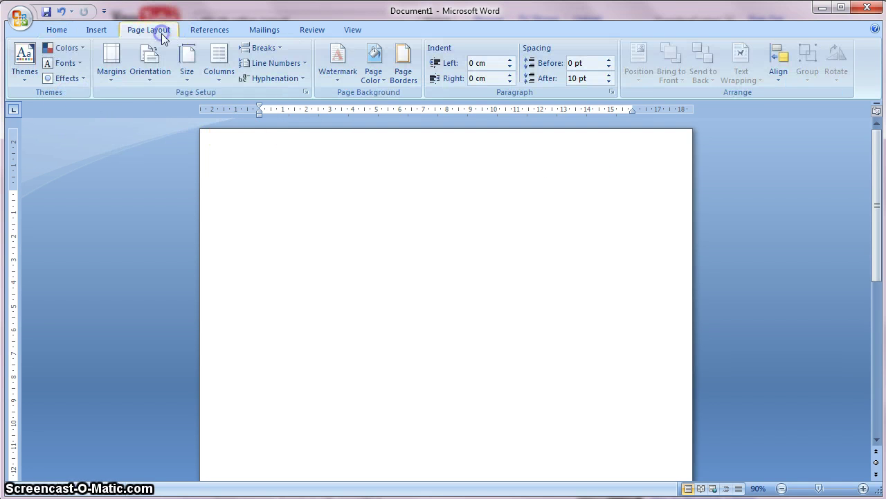
{"action": "left_click", "coordinate": [112, 81]}
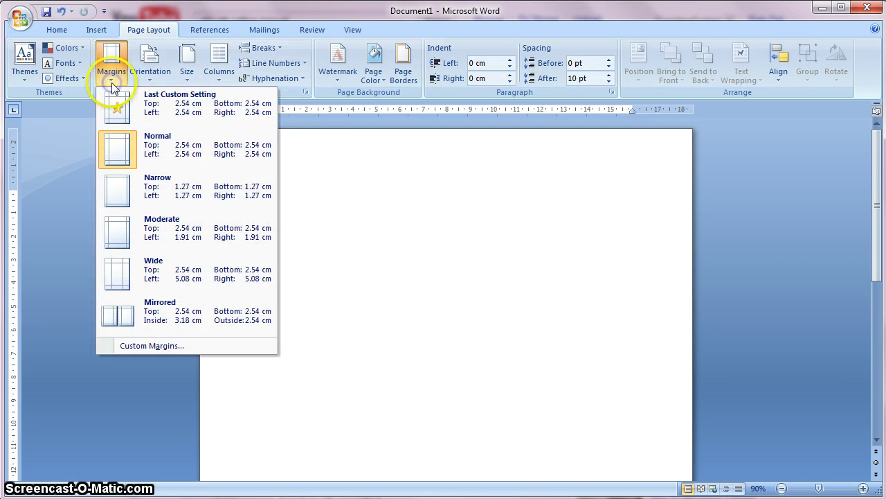
{"action": "left_click", "coordinate": [177, 156]}
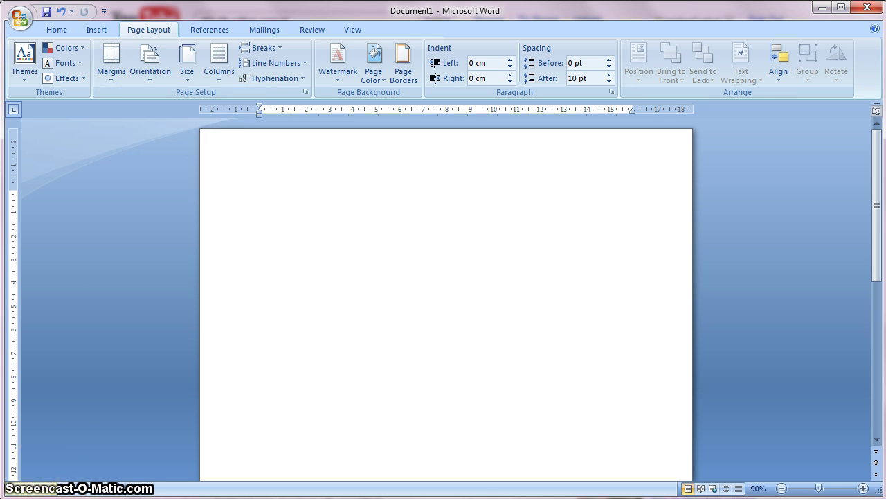
{"action": "left_click", "coordinate": [67, 32]}
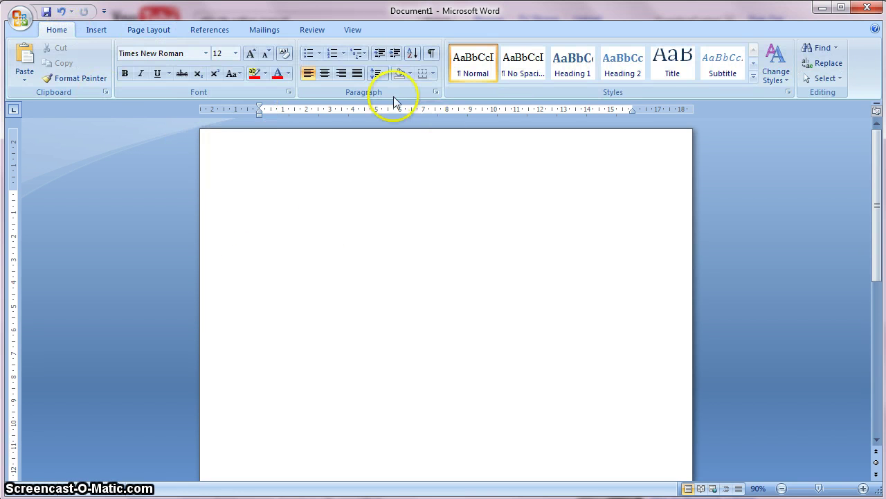
Step: In the Font dialog, set Times New Roman, Regular, 12 pt as the default for all new documents
{"action": "left_click", "coordinate": [290, 92]}
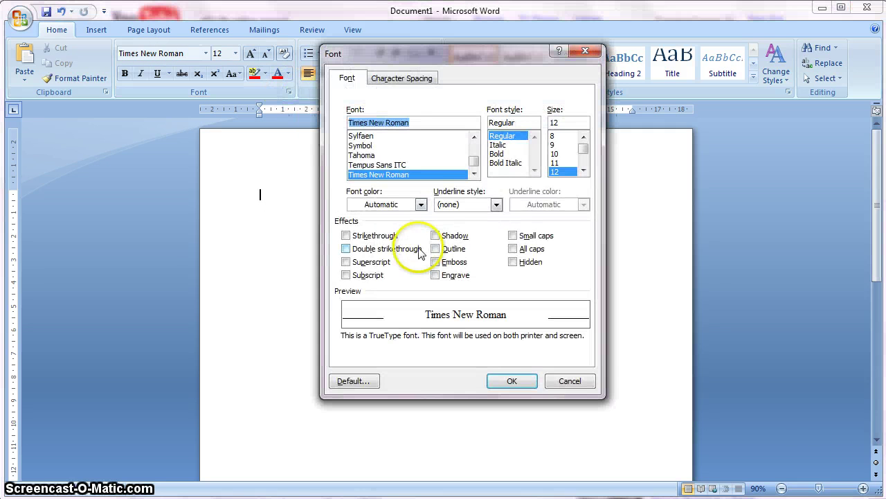
{"action": "left_click_drag", "start_coordinate": [449, 52], "coordinate": [429, 51]}
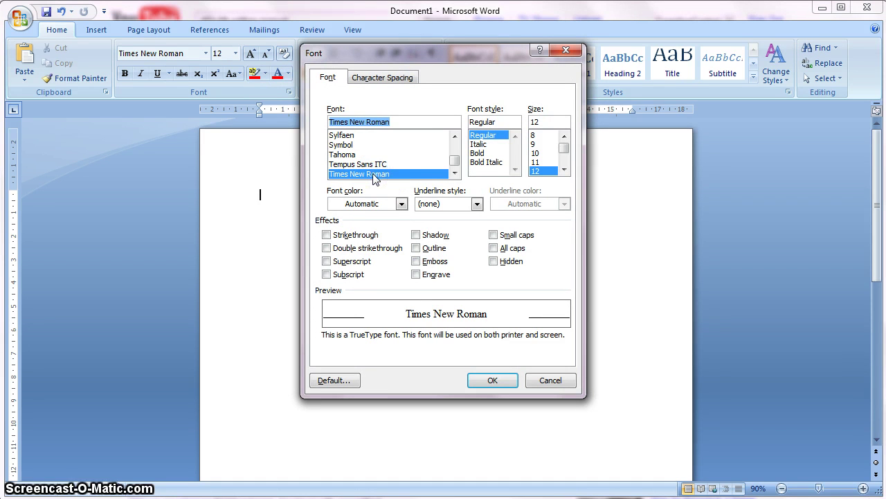
{"action": "left_click", "coordinate": [482, 135]}
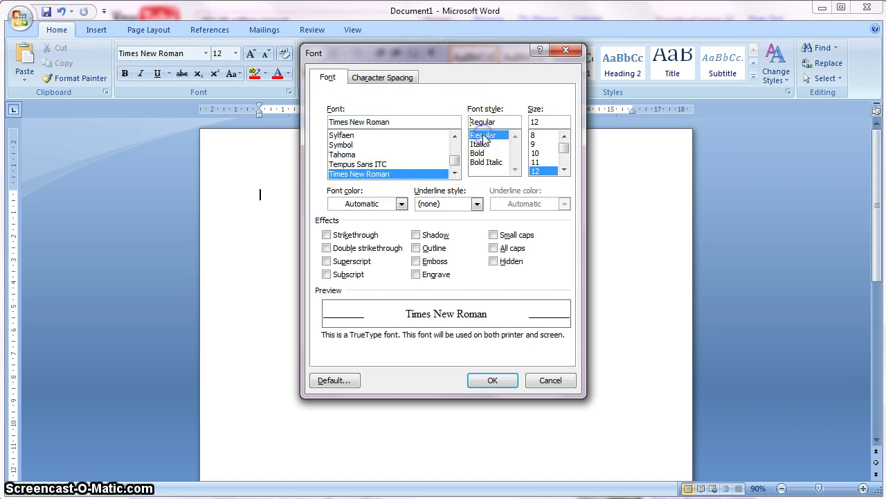
{"action": "left_click", "coordinate": [547, 171]}
{"action": "left_click", "coordinate": [547, 171]}
{"action": "left_click", "coordinate": [353, 380]}
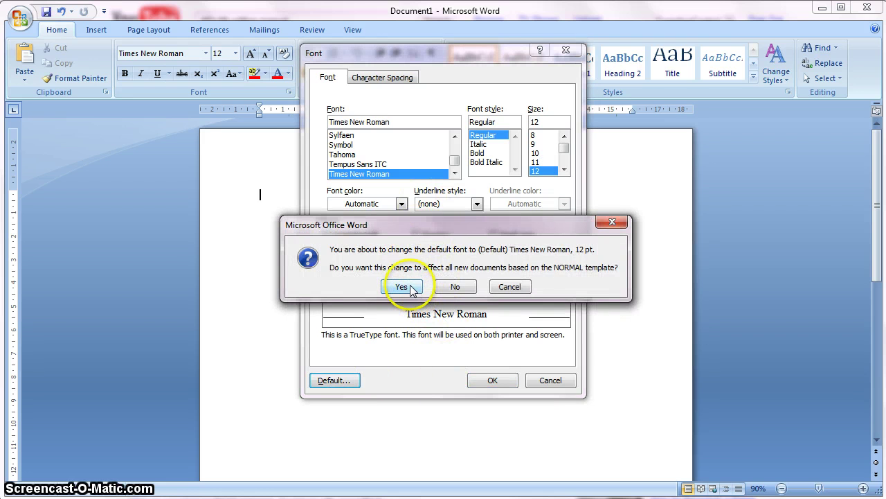
{"action": "left_click", "coordinate": [402, 287]}
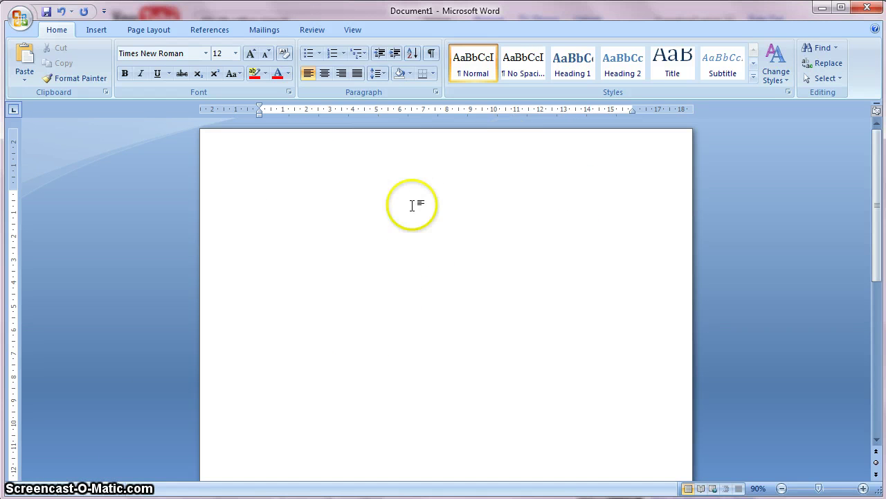
Step: Insert a Blank header design into the document
{"action": "left_click", "coordinate": [102, 32]}
{"action": "left_click", "coordinate": [458, 76]}
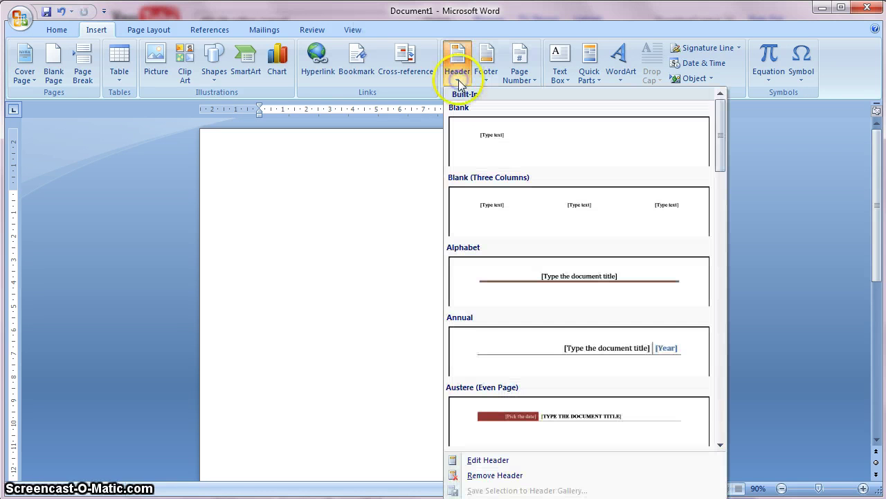
{"action": "left_click", "coordinate": [612, 145]}
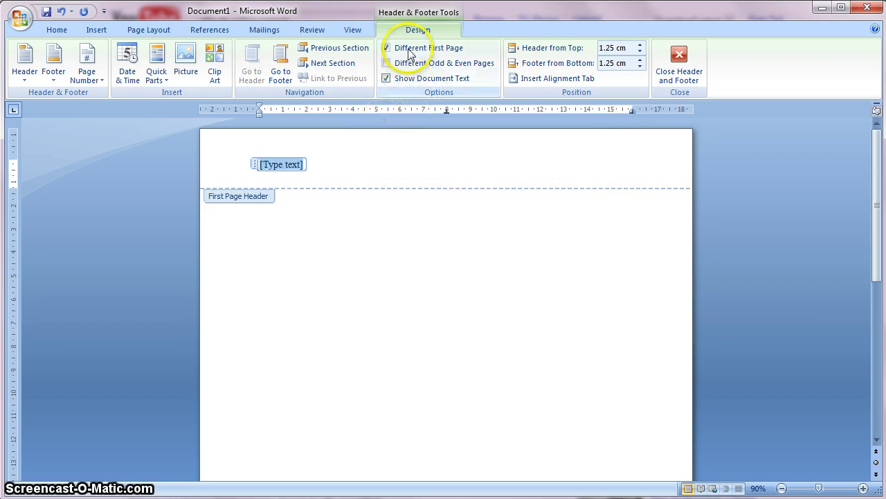
Step: Keep Different First Page ticked and select the header's [Type text] placeholder
{"action": "left_click", "coordinate": [387, 48]}
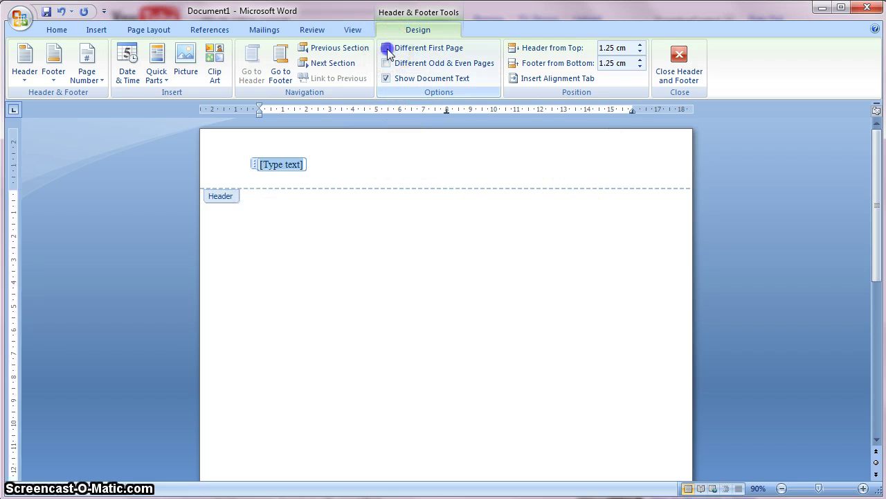
{"action": "left_click", "coordinate": [387, 50]}
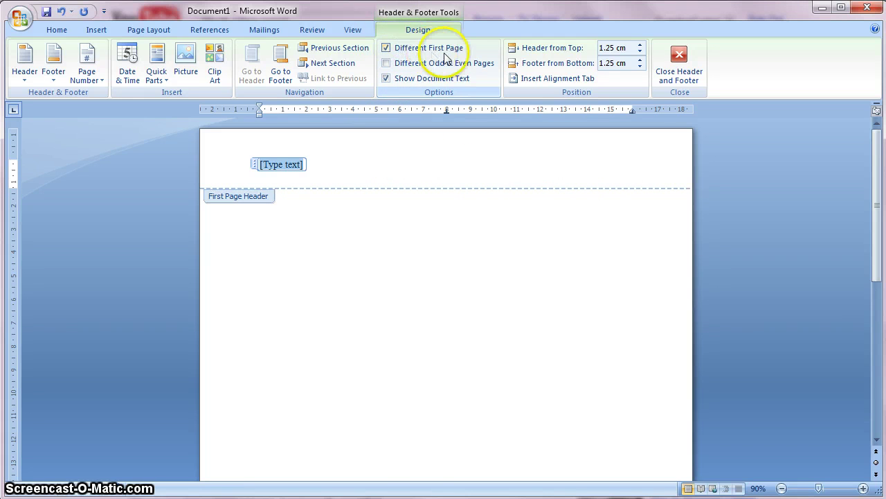
{"action": "left_click", "coordinate": [392, 51]}
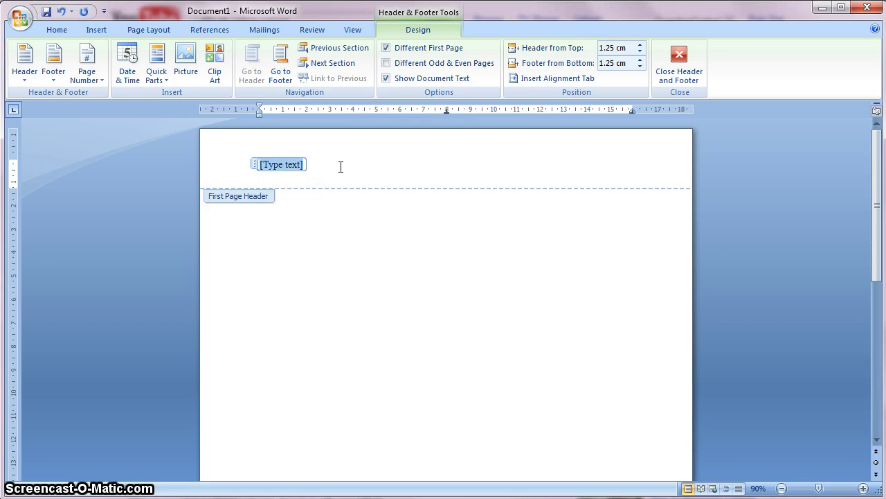
{"action": "left_click_drag", "start_coordinate": [340, 166], "coordinate": [294, 170]}
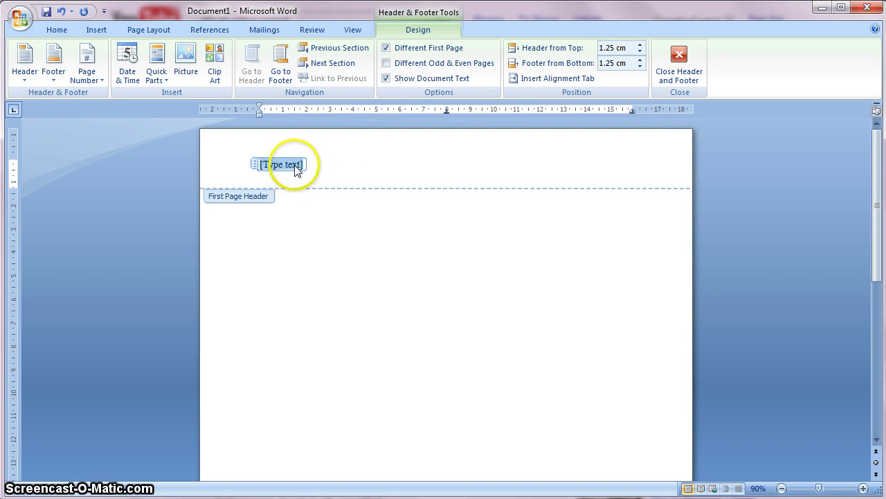
Step: Replace the header placeholder with 'Running Head: SHORTENED TITLE'
{"action": "left_click", "coordinate": [293, 237]}
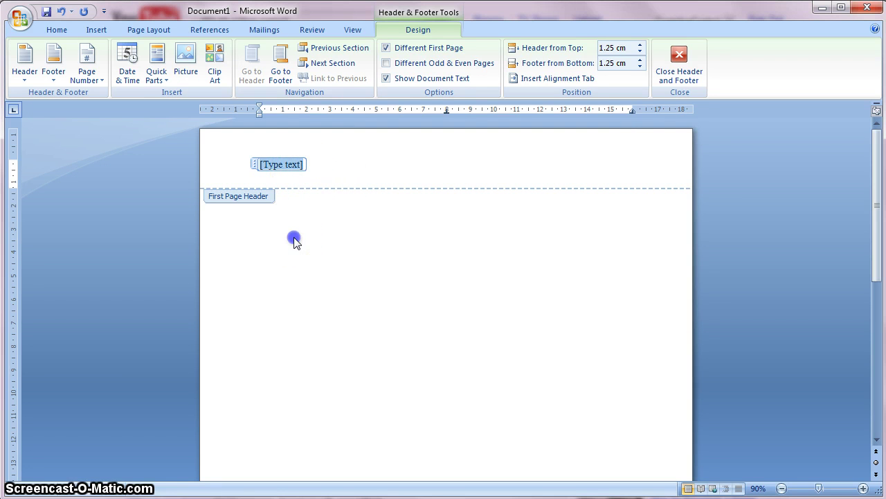
{"action": "left_click", "coordinate": [296, 169]}
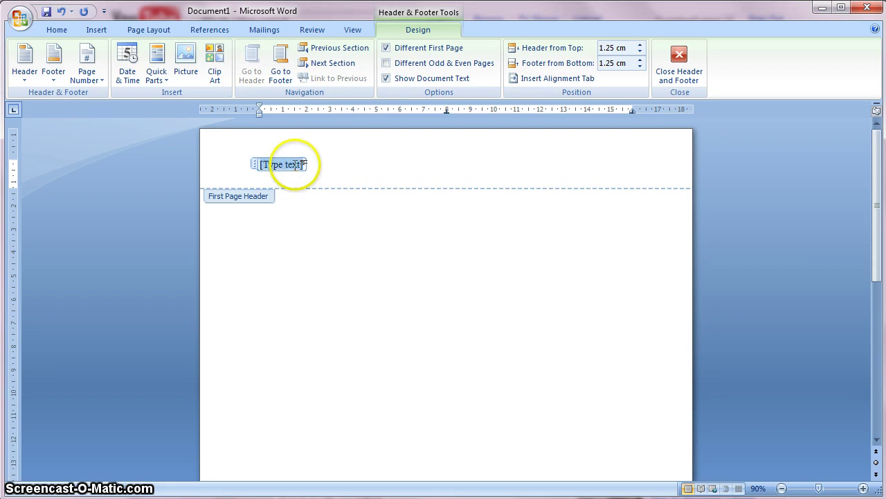
{"action": "type", "text": "Running Head:"}
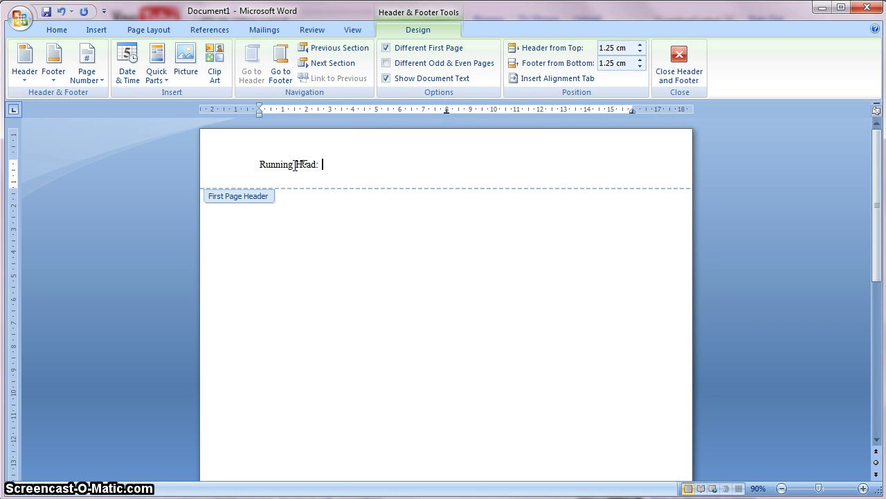
{"action": "left_click", "coordinate": [274, 189]}
{"action": "type", "text": "SHORTENED TITLE"}
{"action": "left_click", "coordinate": [435, 175]}
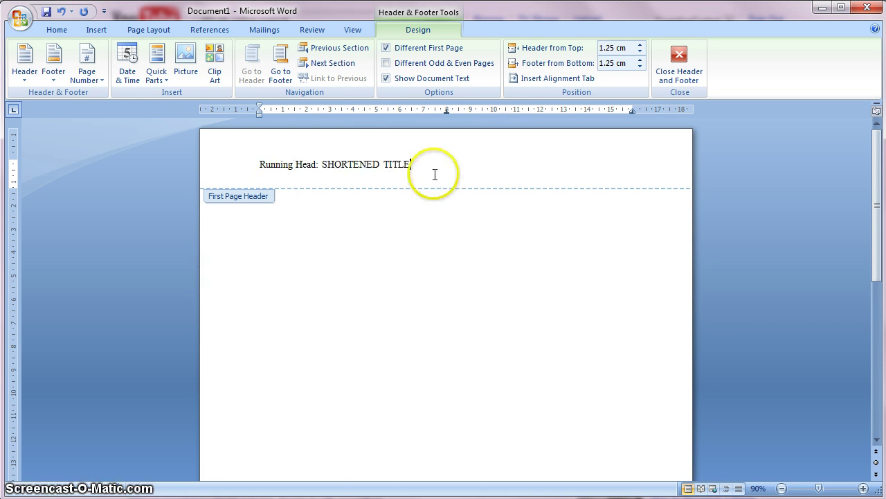
{"action": "left_click", "coordinate": [418, 162]}
{"action": "left_click", "coordinate": [418, 163]}
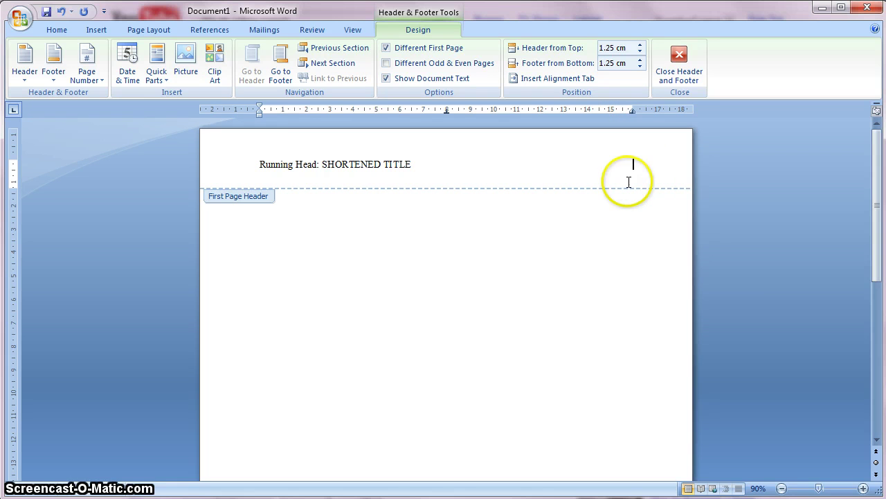
Step: Insert a plain page number at the right end of the header
{"action": "left_click", "coordinate": [100, 81]}
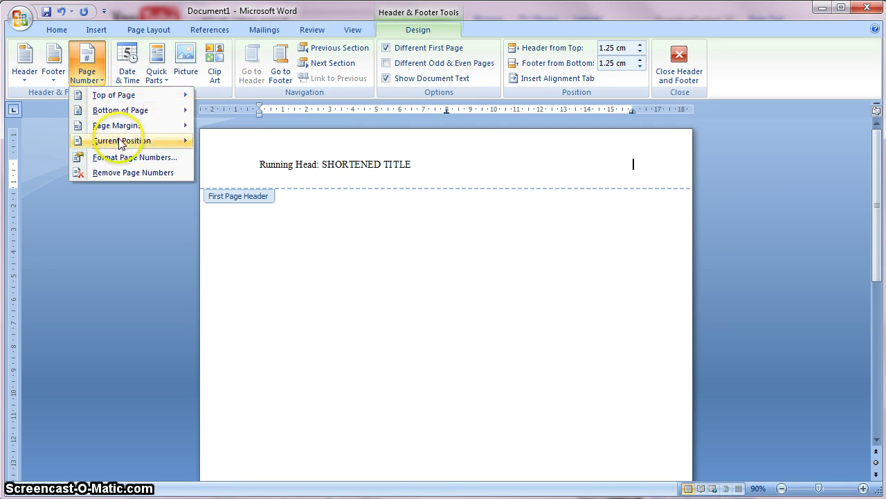
{"action": "mouse_move", "coordinate": [121, 142]}
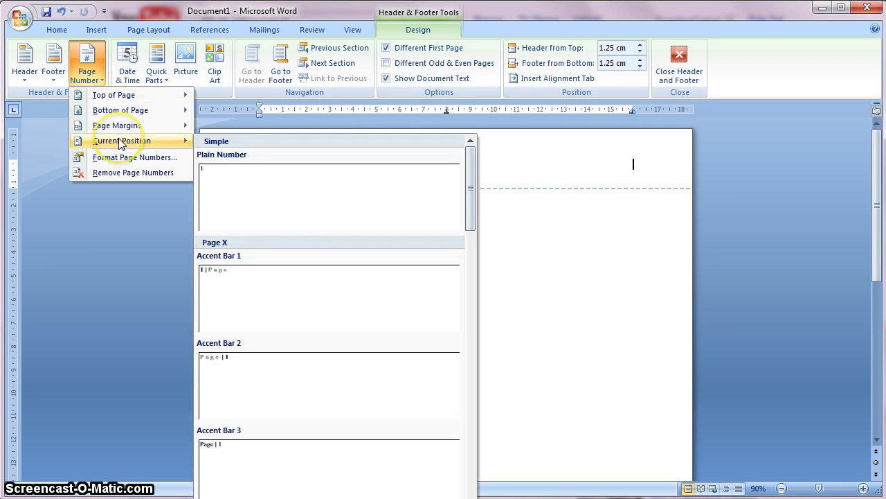
{"action": "left_click", "coordinate": [242, 191]}
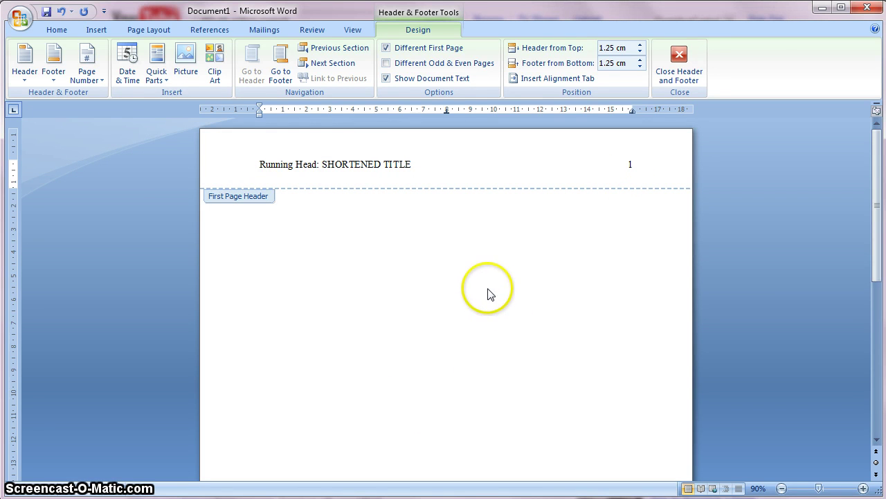
Step: Return to the body and centre the title-page paragraph
{"action": "left_click", "coordinate": [271, 221]}
{"action": "left_click", "coordinate": [271, 221]}
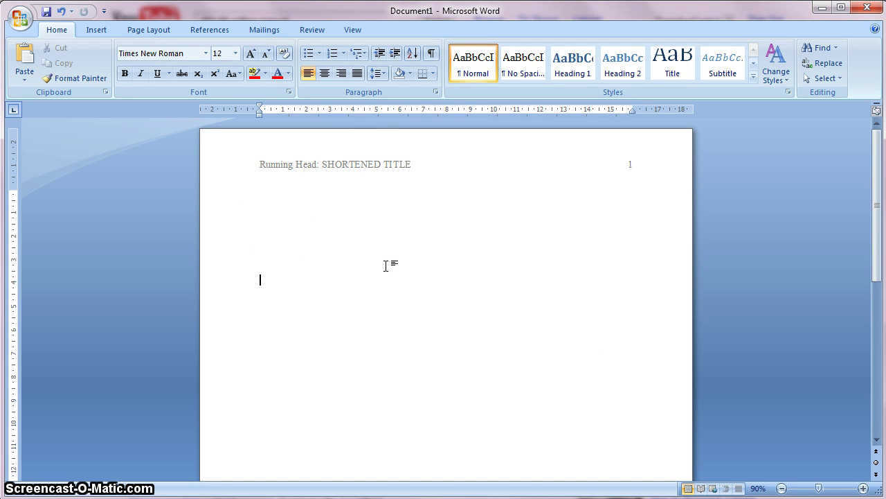
{"action": "scroll", "coordinate": [386, 265], "scroll_direction": "down", "scroll_amount": 2}
{"action": "scroll", "coordinate": [441, 310], "scroll_direction": "up", "scroll_amount": 1}
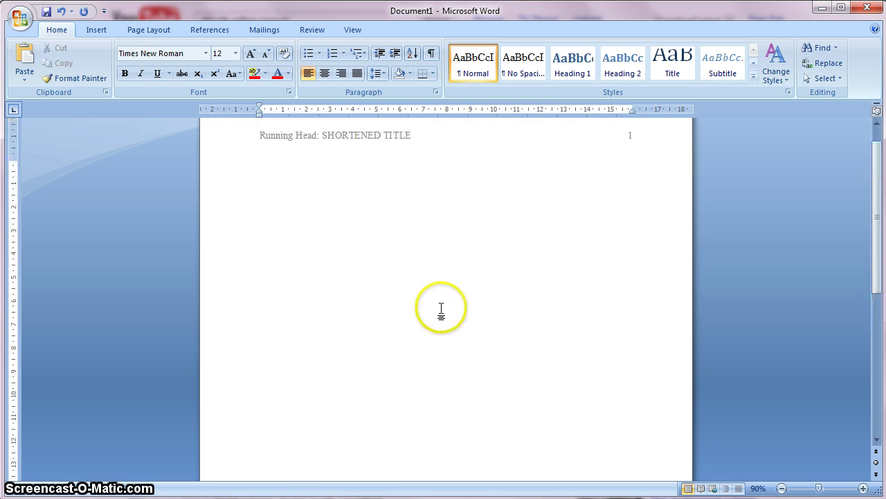
{"action": "scroll", "coordinate": [441, 309], "scroll_direction": "up", "scroll_amount": 1}
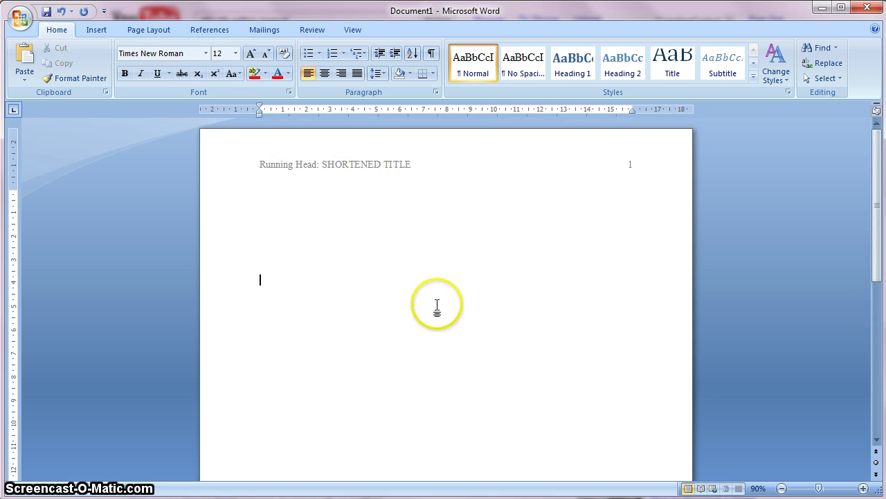
{"action": "left_click", "coordinate": [323, 74]}
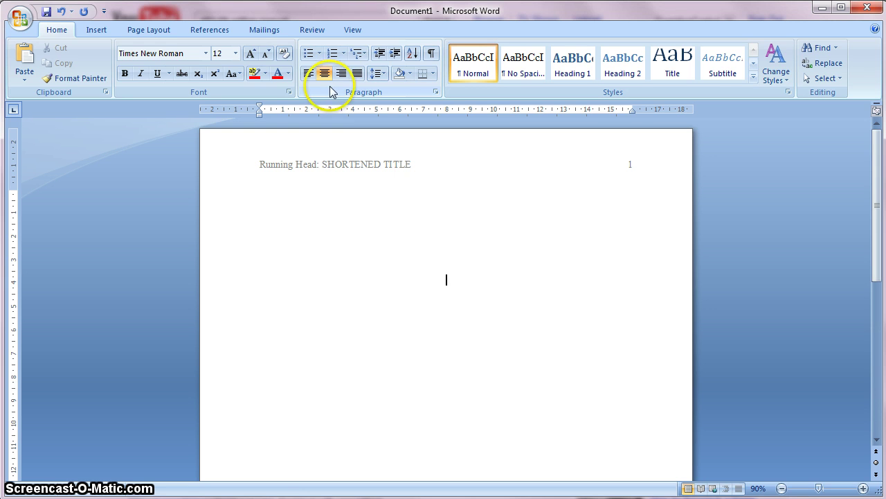
Step: Set 2.0 double line spacing and remove the extra space after paragraphs
{"action": "left_click", "coordinate": [385, 75]}
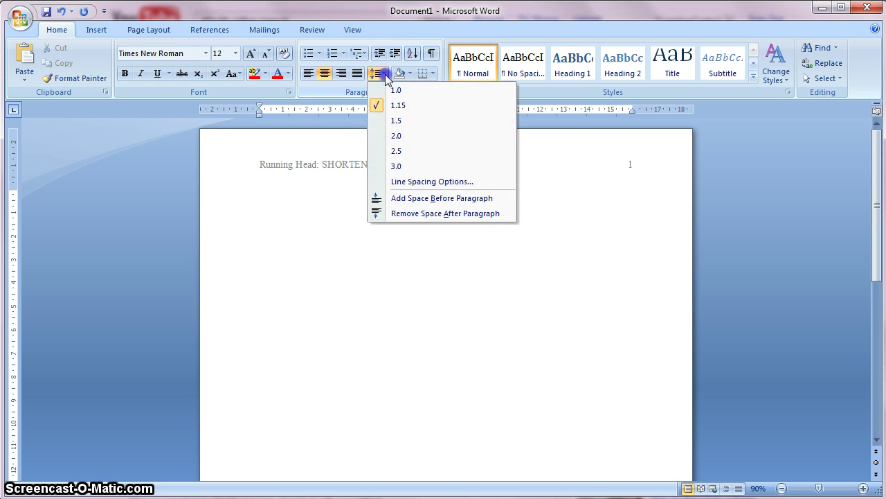
{"action": "left_click", "coordinate": [418, 136]}
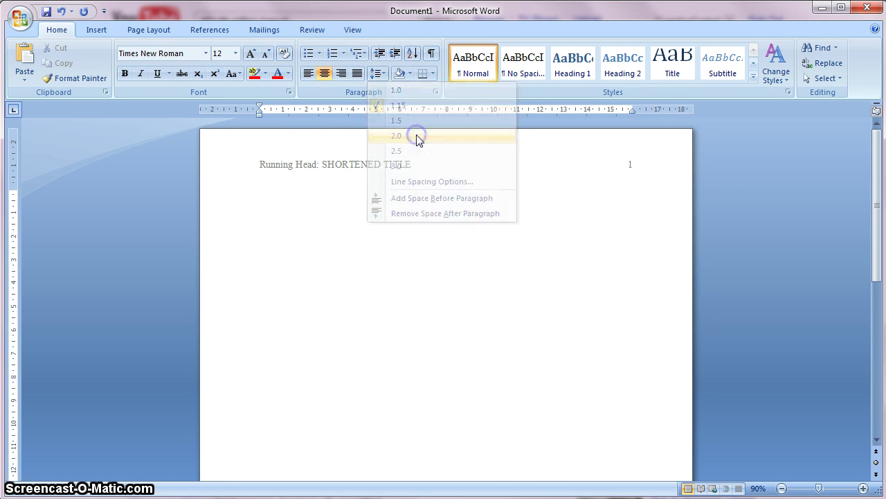
{"action": "left_click", "coordinate": [376, 73]}
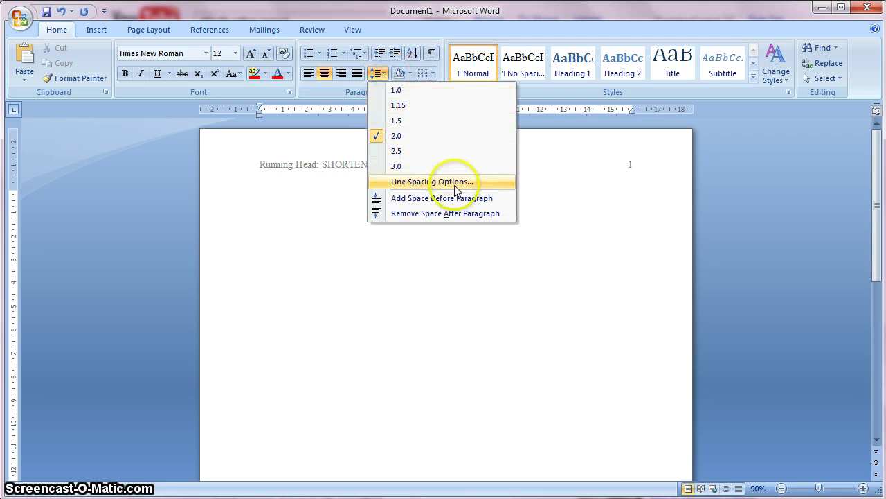
{"action": "left_click", "coordinate": [424, 215]}
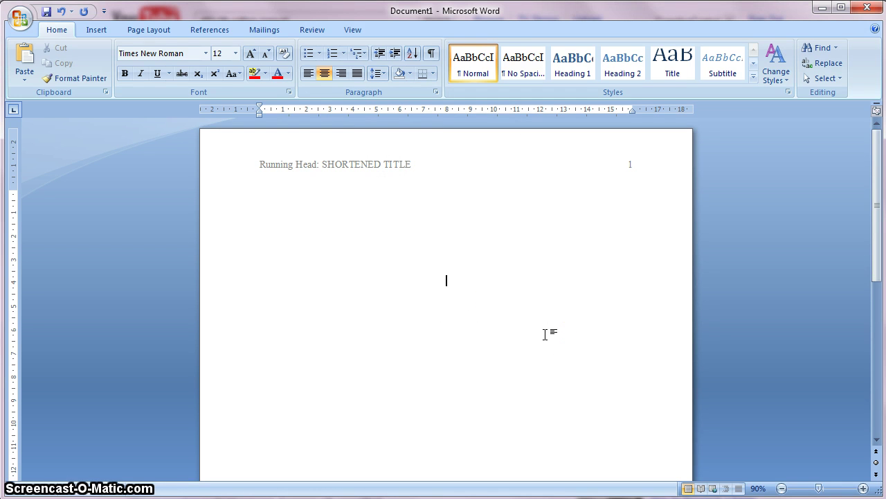
Step: Type centred lines 'The title of your paper', 'Your name' and 'Keele University'
{"action": "type", "text": "The title of your paper"}
{"action": "key", "text": "Return"}
{"action": "type", "text": "Your School"}
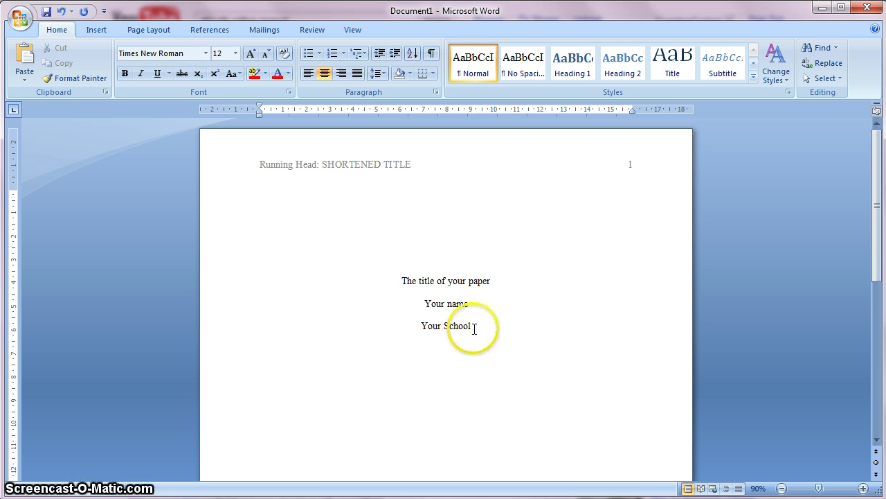
{"action": "left_click_drag", "start_coordinate": [474, 326], "coordinate": [430, 329]}
{"action": "type", "text": "Keele"}
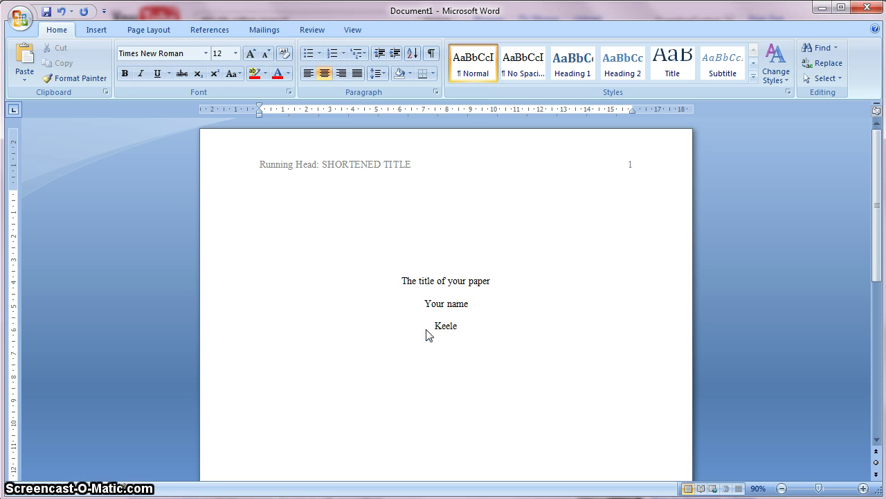
{"action": "type", "text": " University"}
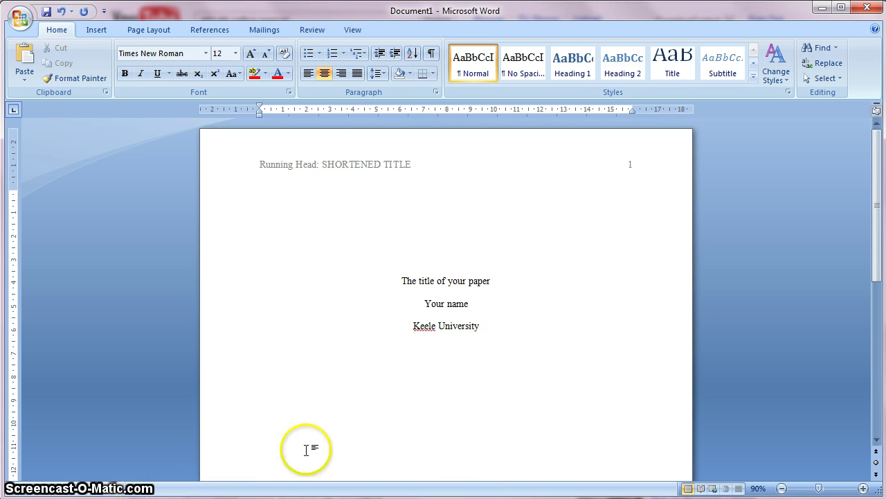
{"action": "left_click", "coordinate": [468, 302]}
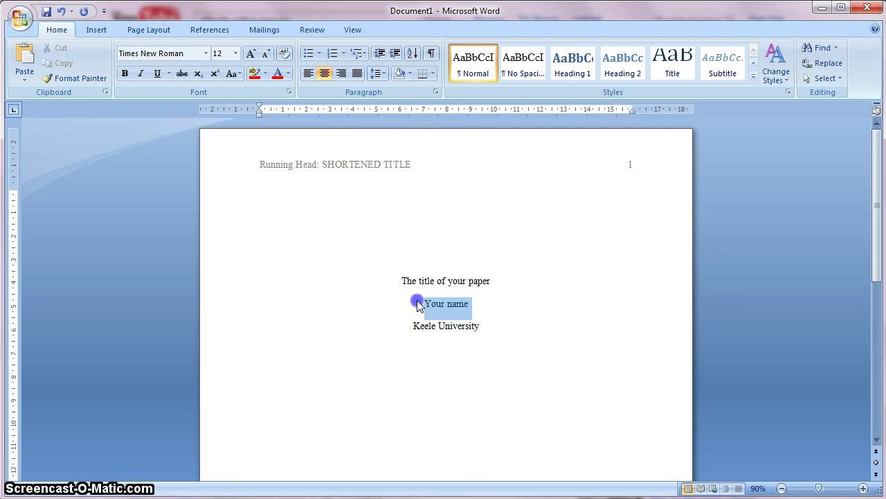
{"action": "left_click", "coordinate": [495, 324]}
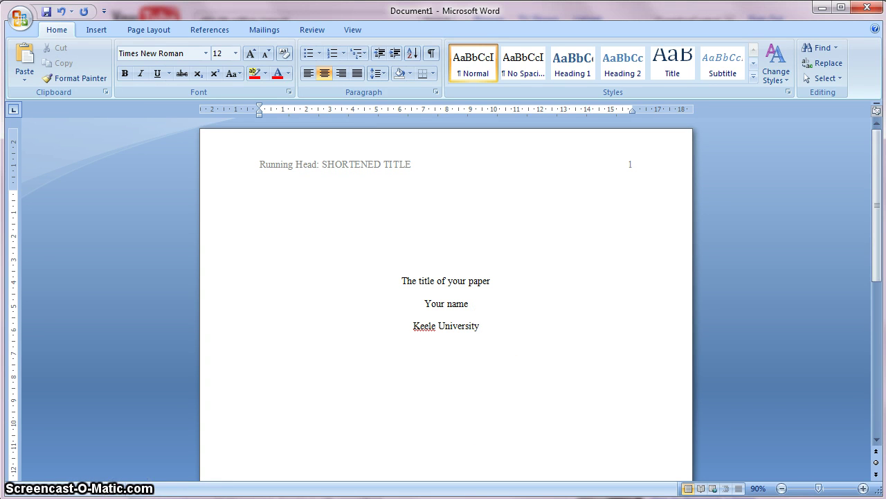
Step: Insert a page break after the title page and open the page 2 header for editing
{"action": "left_click", "coordinate": [96, 30]}
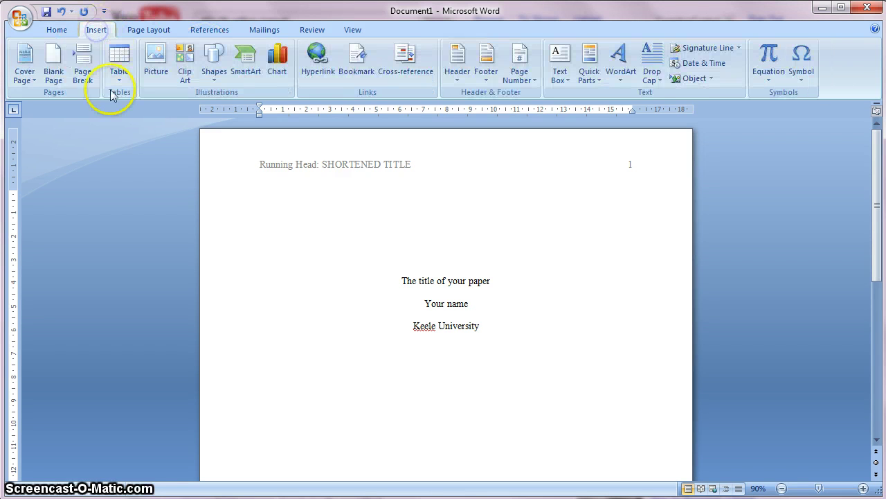
{"action": "left_click", "coordinate": [84, 75]}
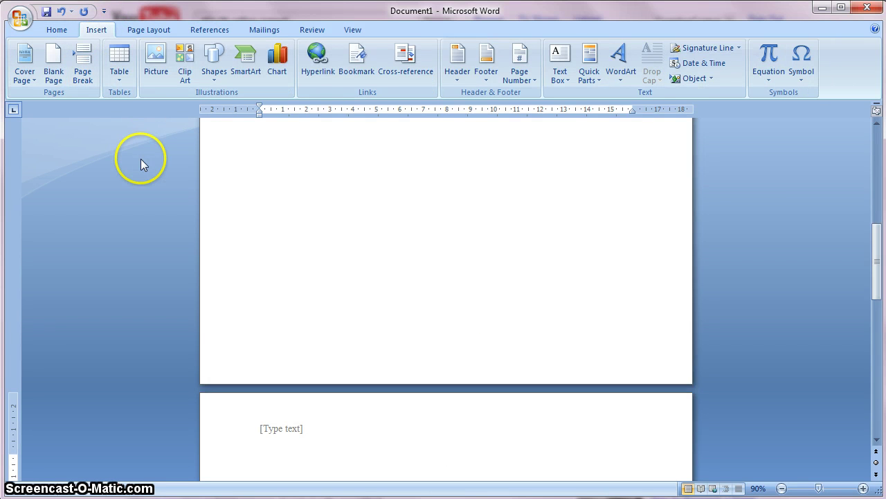
{"action": "scroll", "coordinate": [140, 160], "scroll_direction": "down", "scroll_amount": 2}
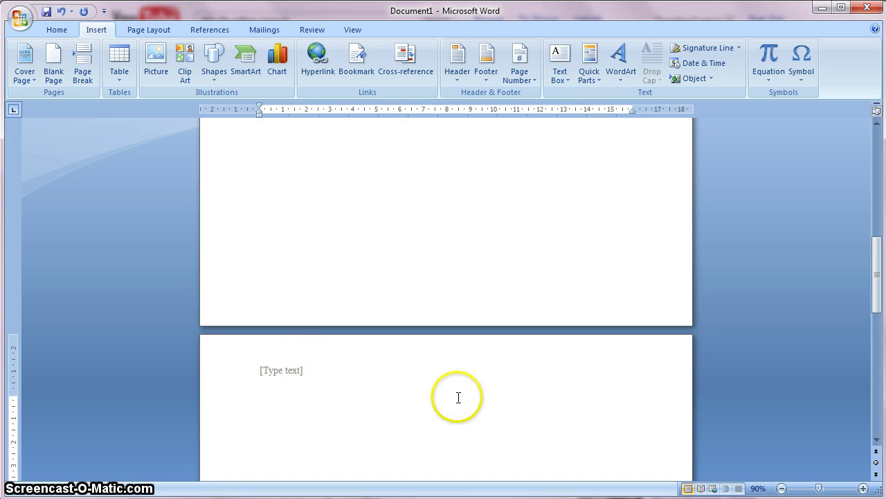
{"action": "double_click", "coordinate": [283, 373]}
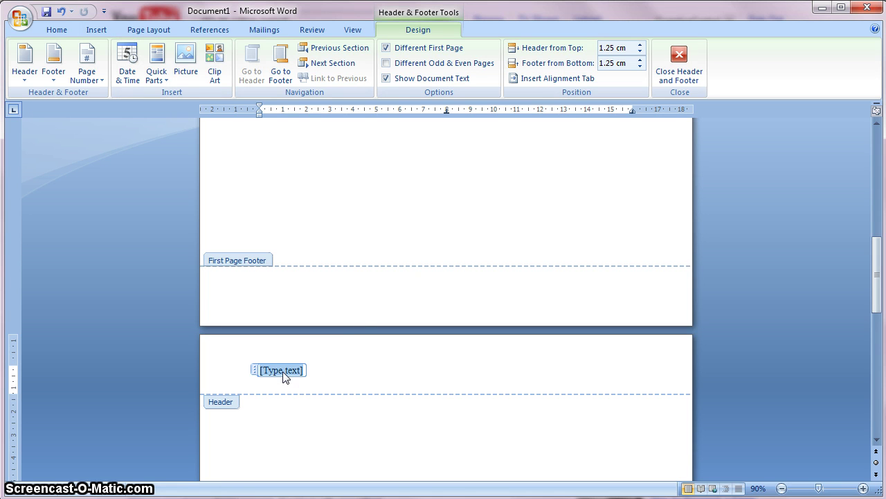
{"action": "scroll", "coordinate": [307, 367], "scroll_direction": "up", "scroll_amount": 12}
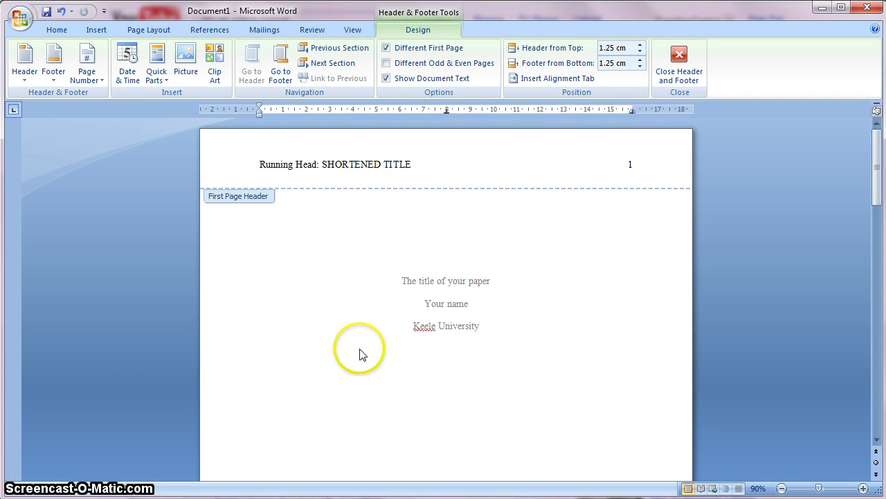
{"action": "scroll", "coordinate": [395, 293], "scroll_direction": "down", "scroll_amount": 10}
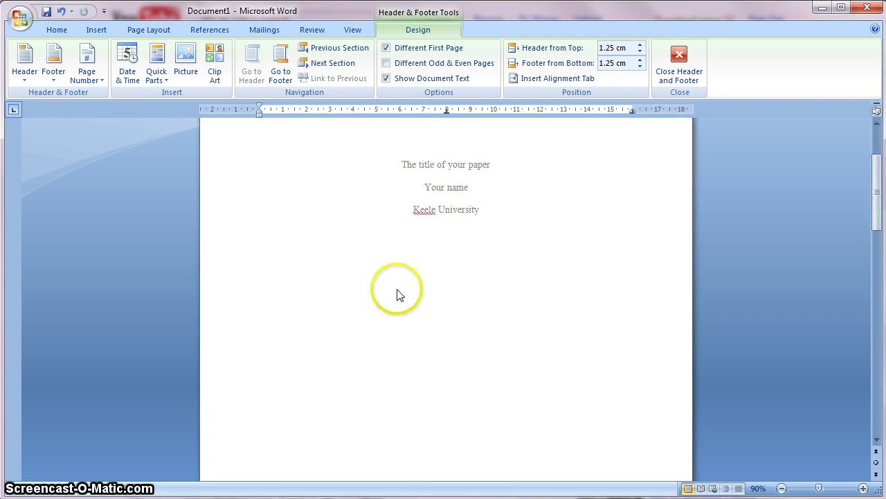
{"action": "scroll", "coordinate": [322, 366], "scroll_direction": "down", "scroll_amount": 1}
Step: Type 'SHORTENED TITLE' in the page 2 header, add plain page number 2, and close it
{"action": "type", "text": "SHORTENED TITLE"}
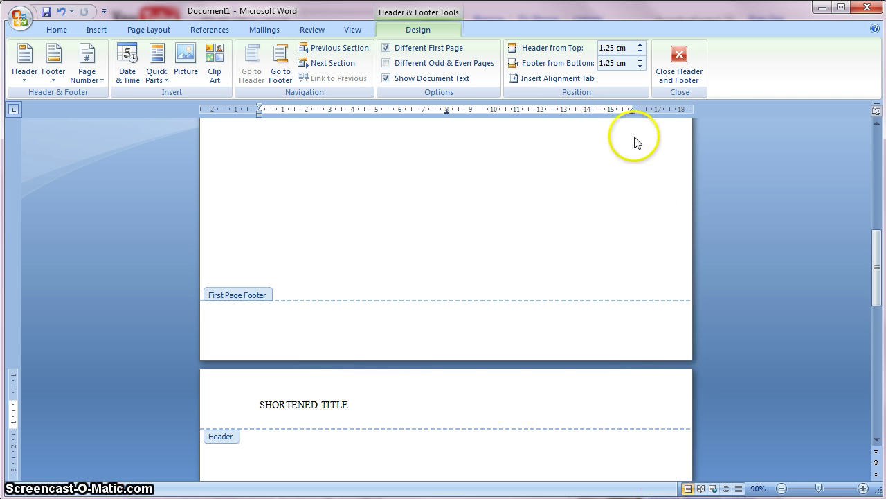
{"action": "left_click", "coordinate": [97, 81]}
{"action": "mouse_move", "coordinate": [112, 143]}
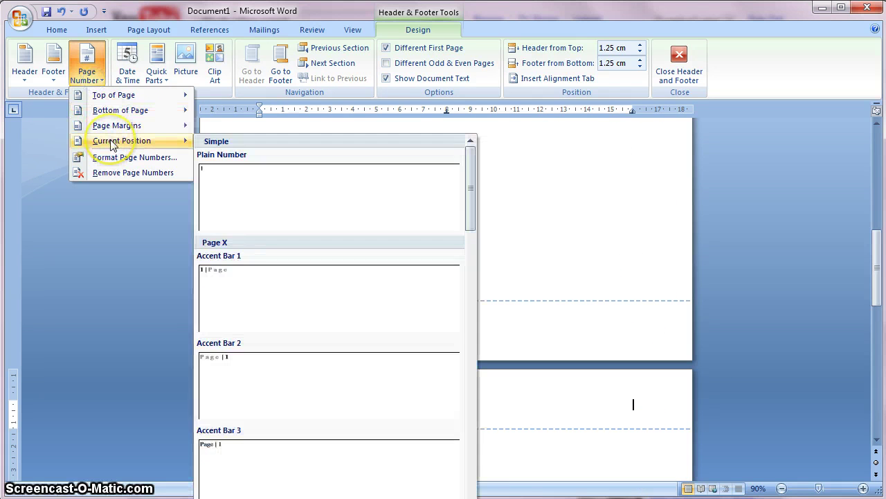
{"action": "left_click", "coordinate": [234, 181]}
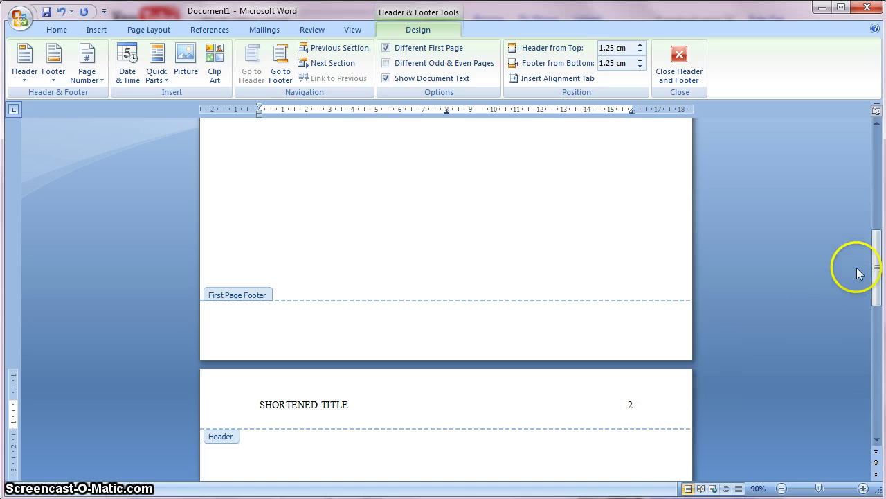
{"action": "left_click_drag", "start_coordinate": [874, 253], "coordinate": [873, 275]}
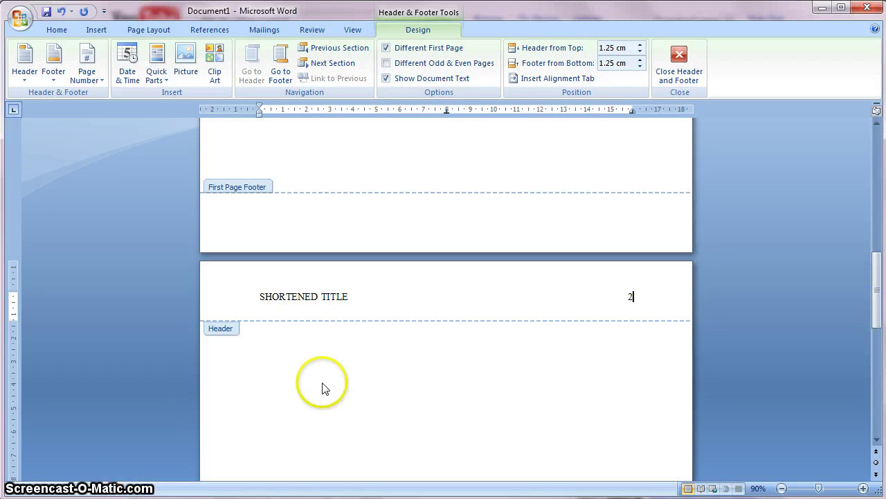
{"action": "double_click", "coordinate": [270, 352]}
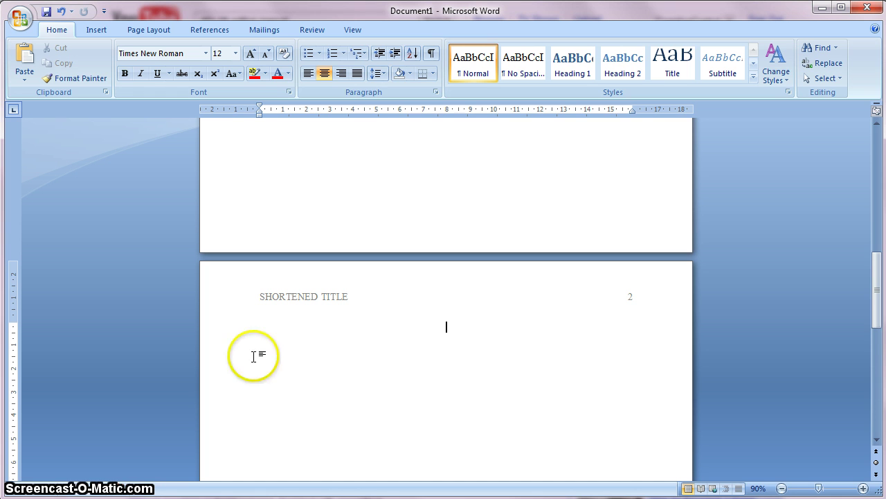
Step: Add a centred 'Abstract' heading at the top of page 2
{"action": "left_click", "coordinate": [323, 74]}
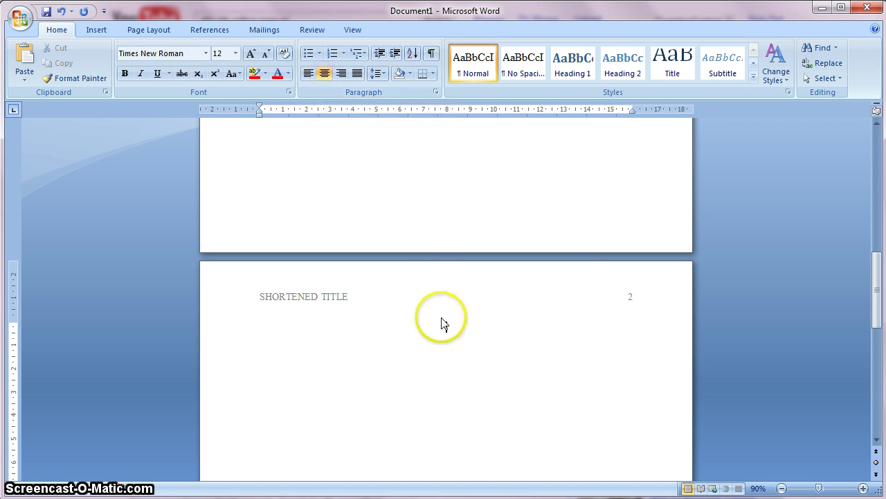
{"action": "left_click", "coordinate": [476, 377]}
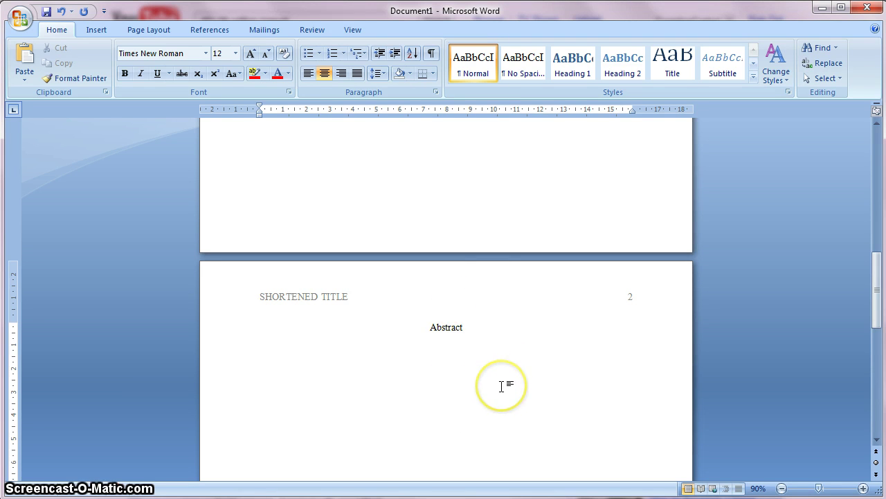
{"action": "key", "text": "Return"}
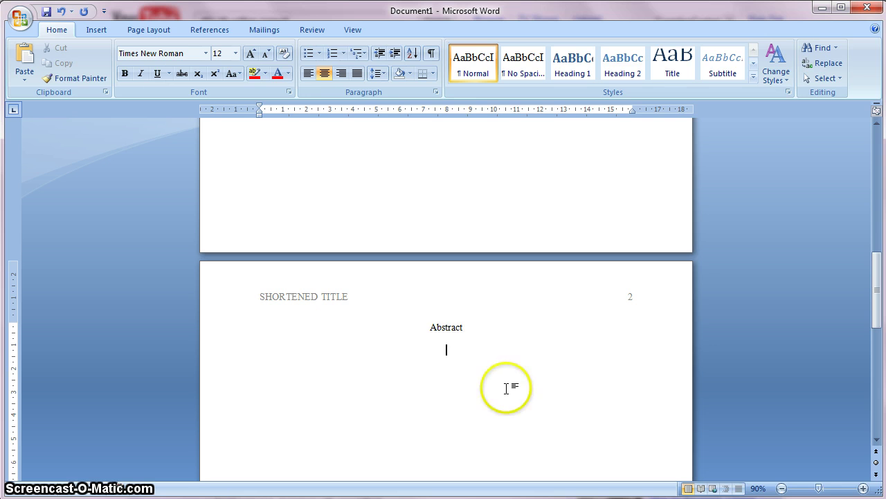
Step: Paste the abstract paragraph left-aligned and unindented below the heading
{"action": "left_click", "coordinate": [308, 73]}
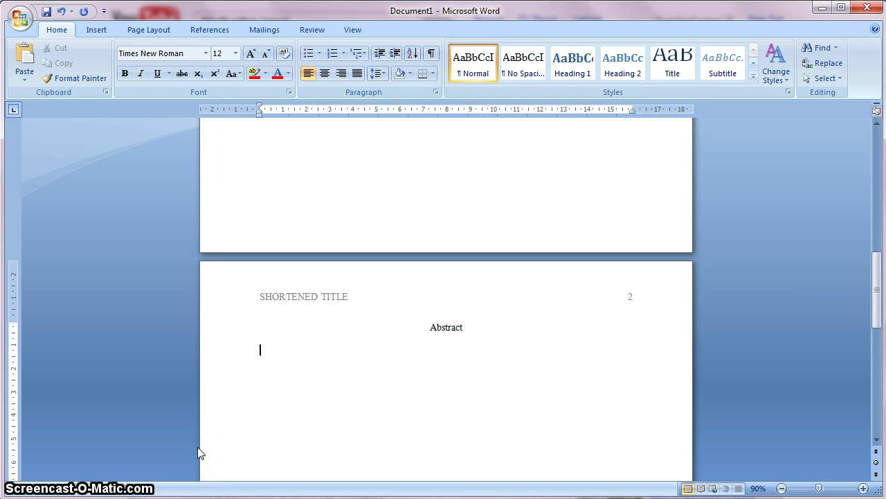
{"action": "type", "text": "The abstract goes here. It is important to note that there is no indent for the abstract. The abstract should be a block of text that summarises  your paper."}
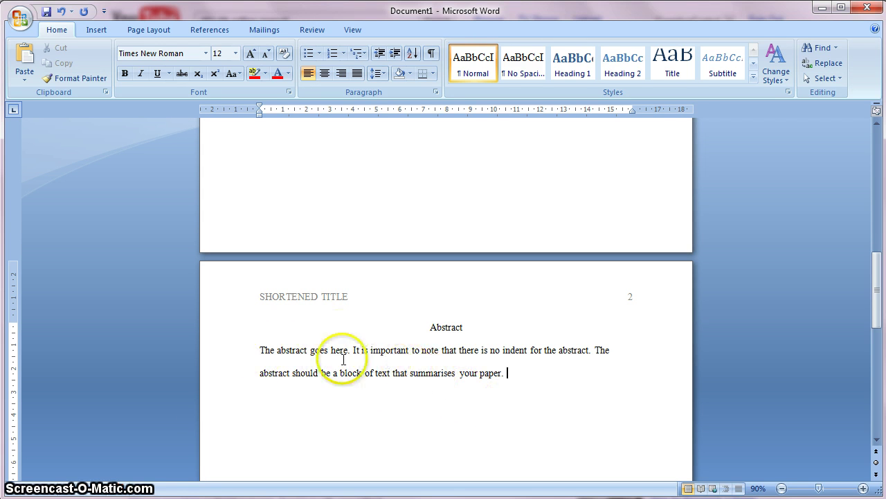
{"action": "left_click", "coordinate": [261, 352]}
{"action": "left_click", "coordinate": [259, 350]}
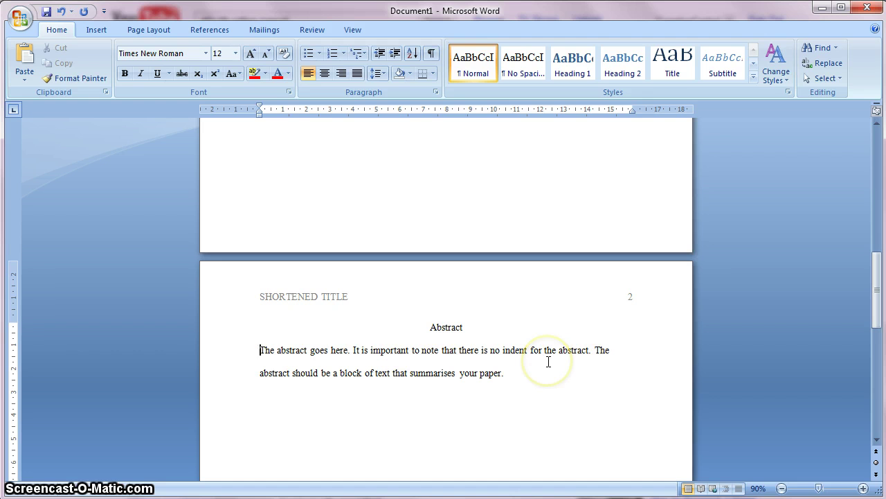
{"action": "left_click", "coordinate": [512, 374]}
{"action": "left_click", "coordinate": [504, 372]}
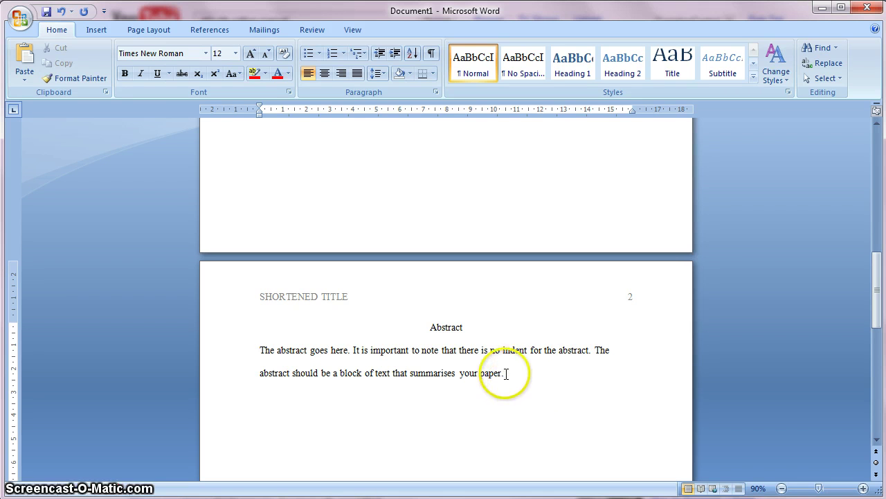
Step: Insert a page break after the abstract to start page 3
{"action": "left_click", "coordinate": [99, 33]}
{"action": "left_click", "coordinate": [85, 68]}
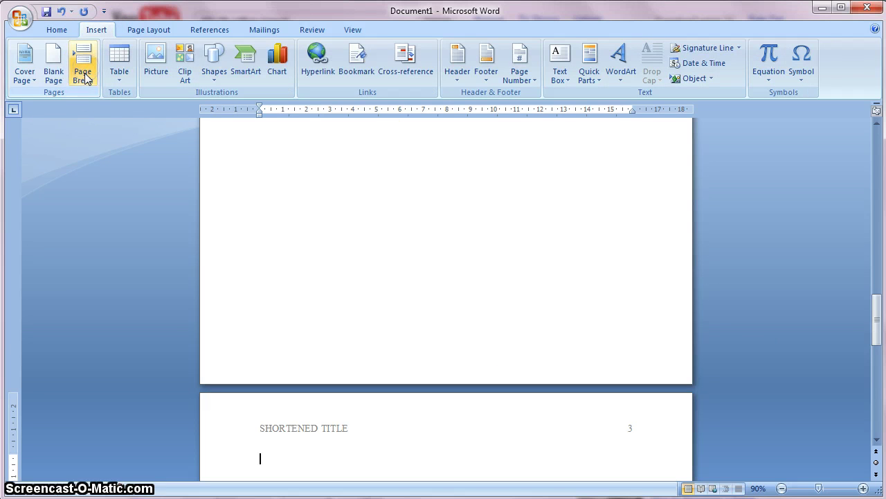
{"action": "scroll", "coordinate": [84, 119], "scroll_direction": "down", "scroll_amount": 4}
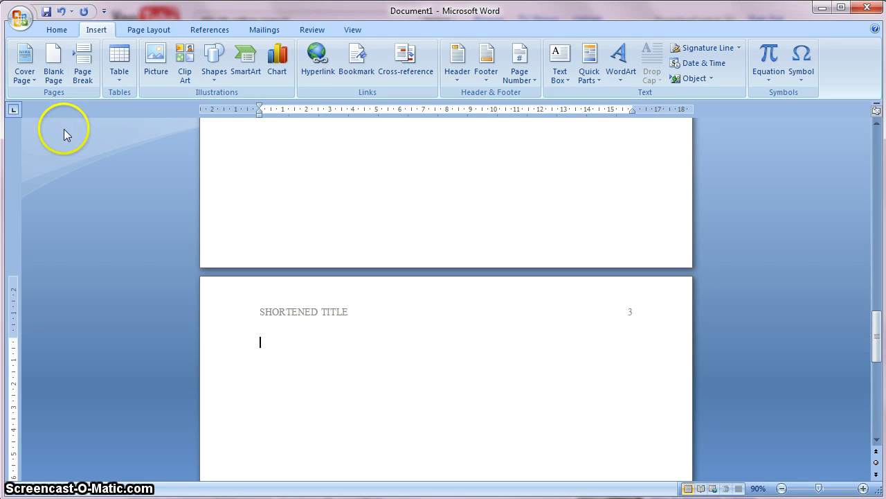
{"action": "scroll", "coordinate": [63, 130], "scroll_direction": "down", "scroll_amount": 2}
{"action": "scroll", "coordinate": [66, 132], "scroll_direction": "up", "scroll_amount": 3}
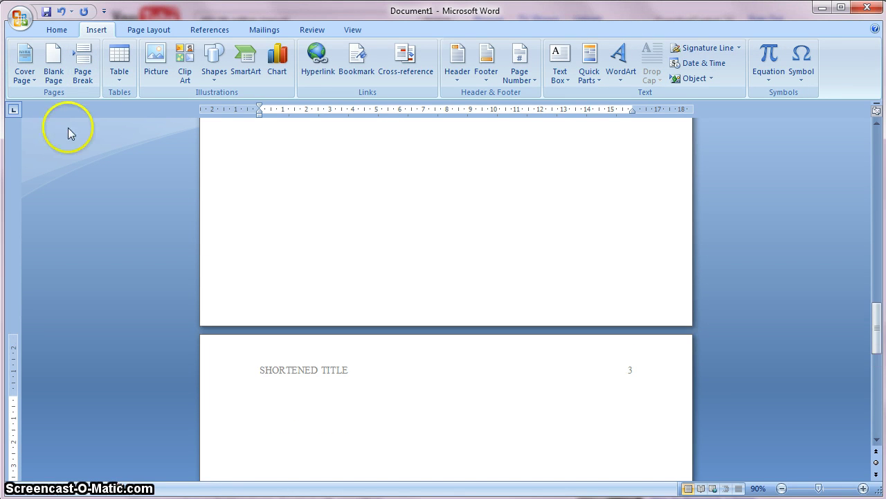
Step: Centre the first line of page 3 and type 'The Title of Your Paper'
{"action": "left_click", "coordinate": [57, 30]}
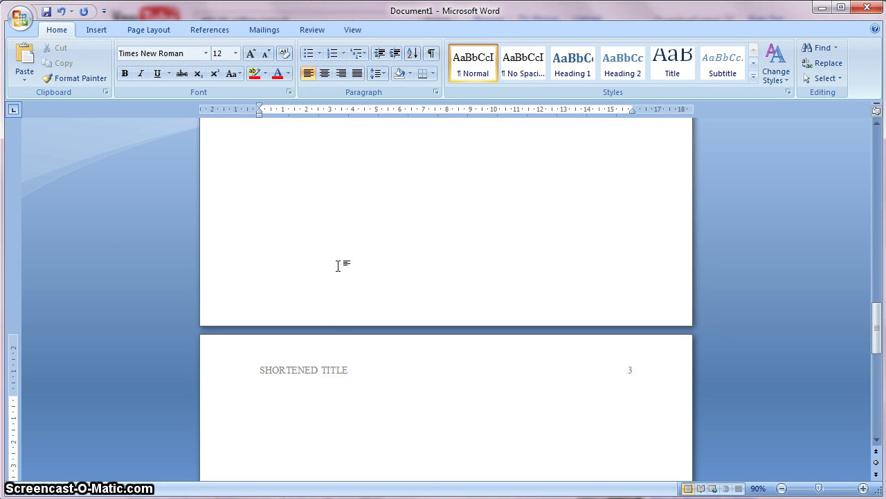
{"action": "left_click", "coordinate": [325, 74]}
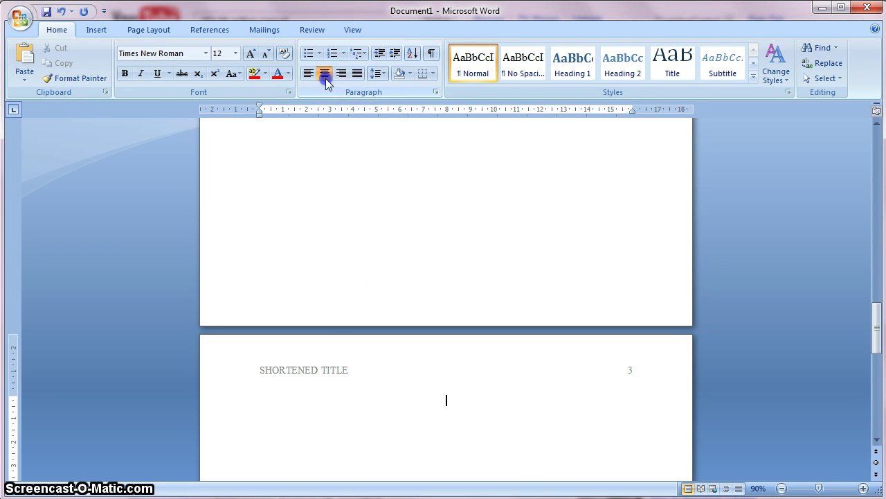
{"action": "left_click", "coordinate": [348, 175]}
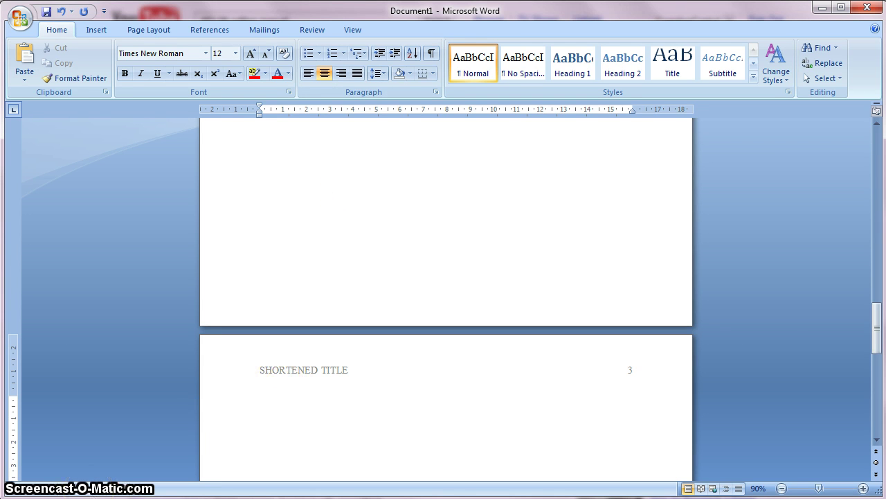
{"action": "mouse_move", "coordinate": [876, 317]}
{"action": "left_mouse_down"}
{"action": "mouse_move", "coordinate": [880, 147]}
{"action": "mouse_move", "coordinate": [870, 325]}
{"action": "left_mouse_up"}
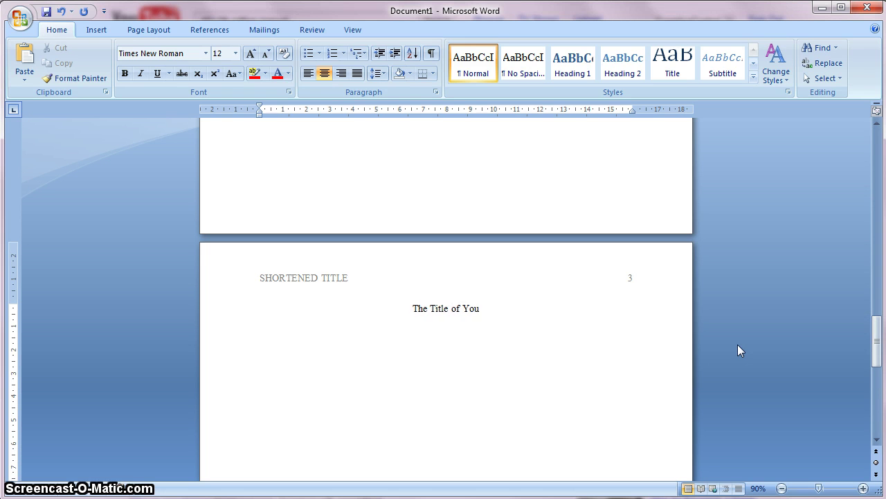
{"action": "type", "text": "r Paper"}
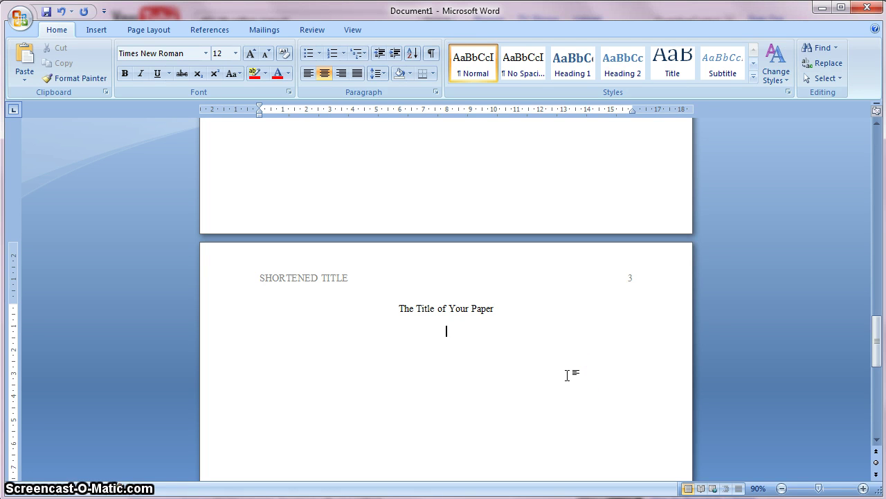
Step: Paste left-aligned introduction paragraphs with a Tab first-line indent below the title
{"action": "key", "text": "Return"}
{"action": "left_click", "coordinate": [309, 73]}
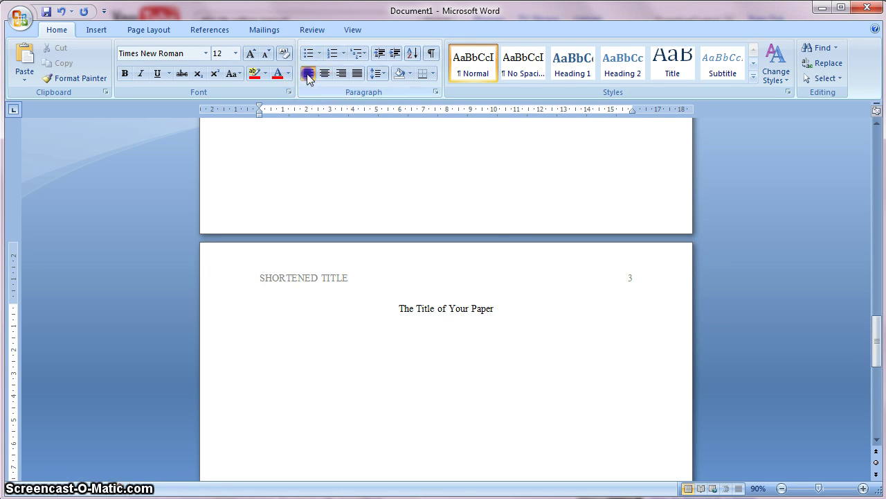
{"action": "key", "text": "Tab"}
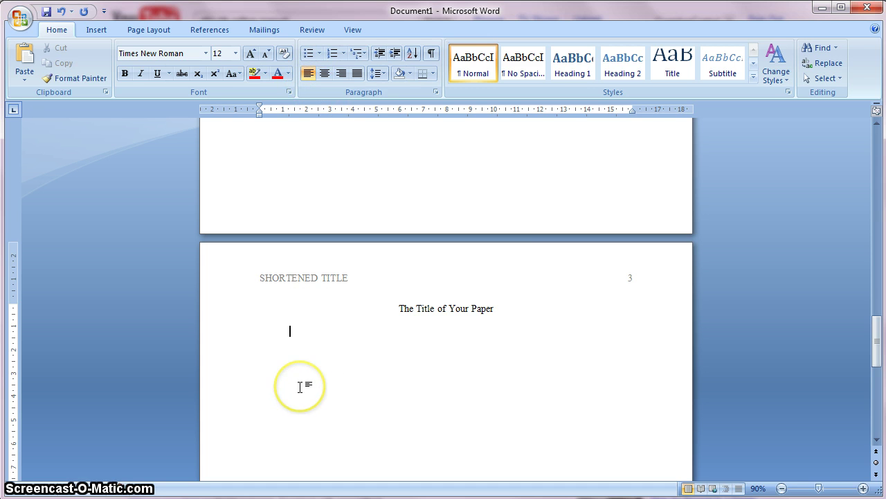
{"action": "type", "text": "This is where you start writing the main body of your text. Indent the first line of your introduction, and indent the first line of every paragraph hereafter. It is very important that you do not justify the text; so select left align and let the word processor decide how much text to fit onto each line. \tRemember to indent the first line of every paragraph!"}
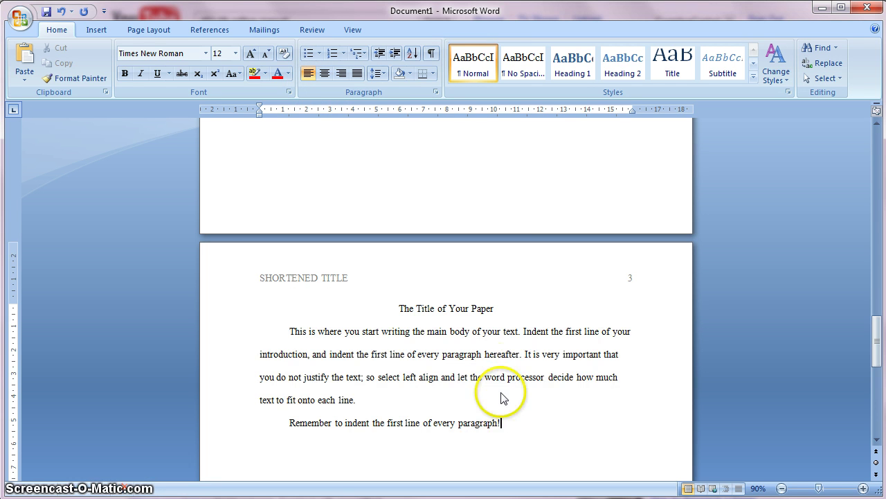
{"action": "left_click", "coordinate": [290, 331]}
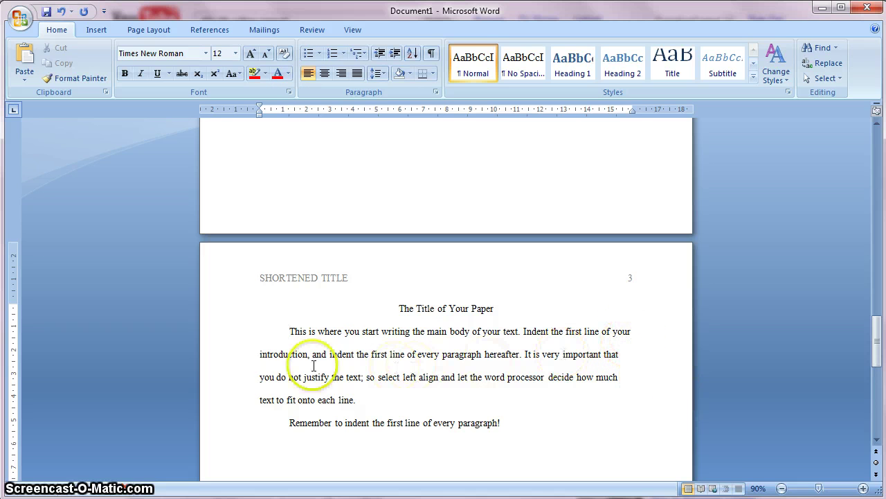
{"action": "left_click_drag", "start_coordinate": [307, 354], "coordinate": [260, 352]}
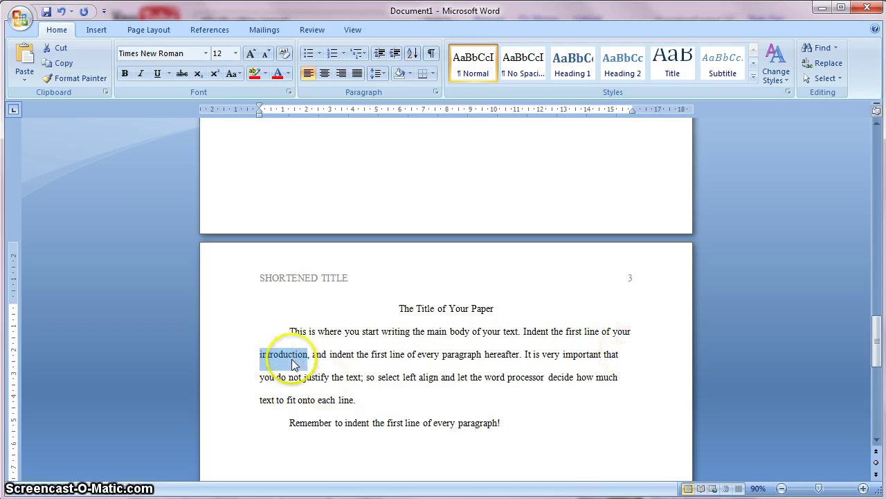
{"action": "left_click_drag", "start_coordinate": [356, 402], "coordinate": [281, 337]}
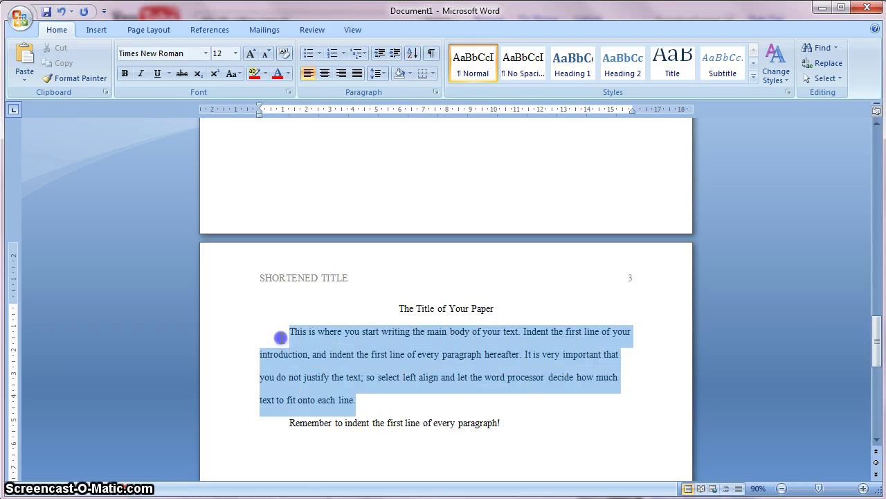
{"action": "left_click", "coordinate": [356, 74]}
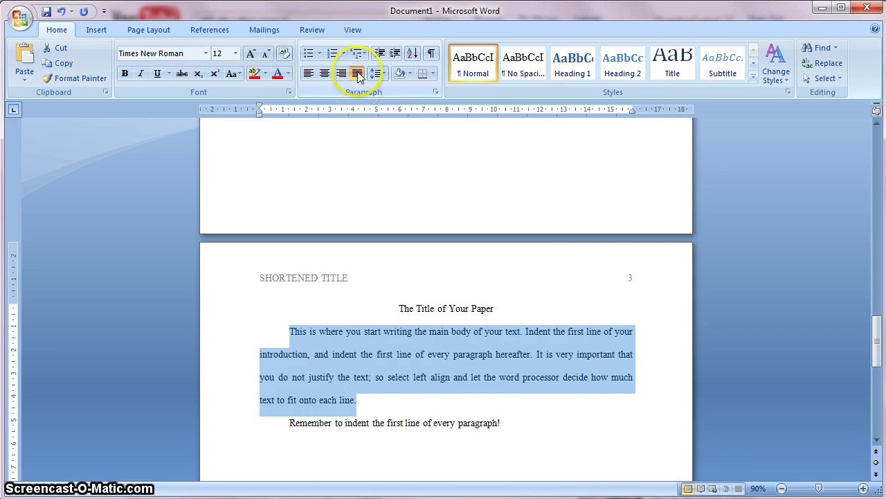
{"action": "left_click", "coordinate": [630, 394]}
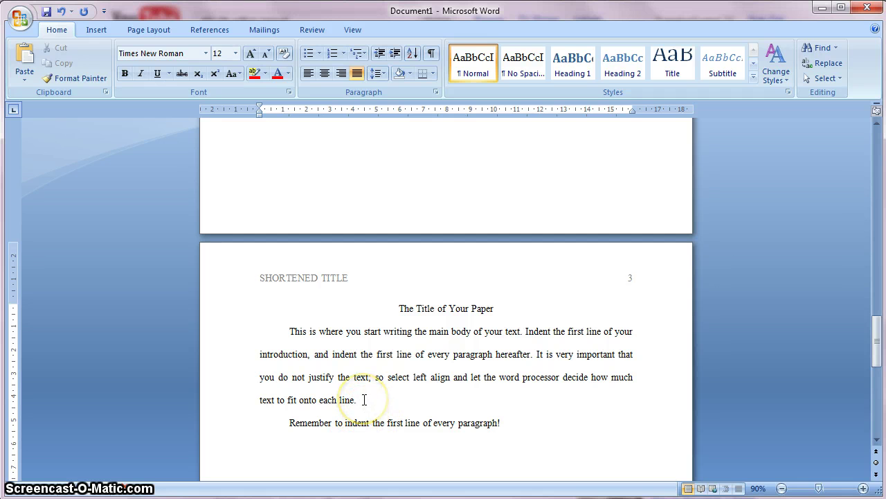
{"action": "left_click_drag", "start_coordinate": [361, 399], "coordinate": [290, 332]}
{"action": "left_click", "coordinate": [309, 73]}
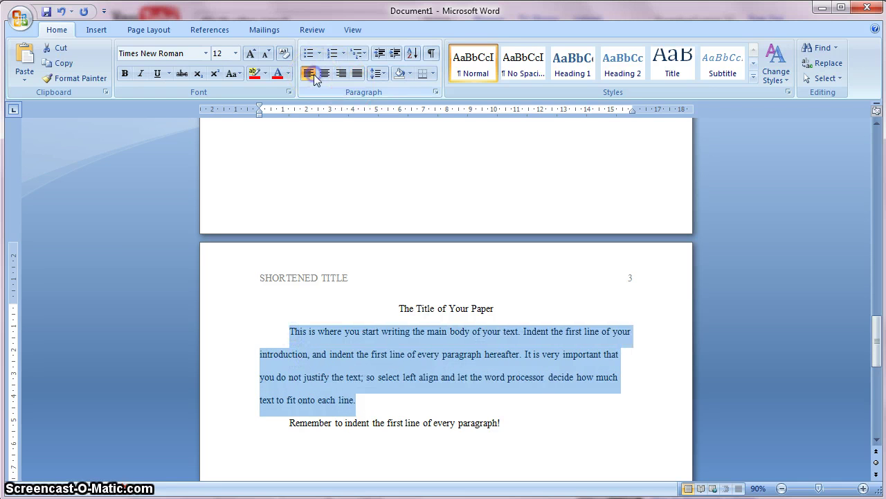
{"action": "left_click", "coordinate": [409, 396]}
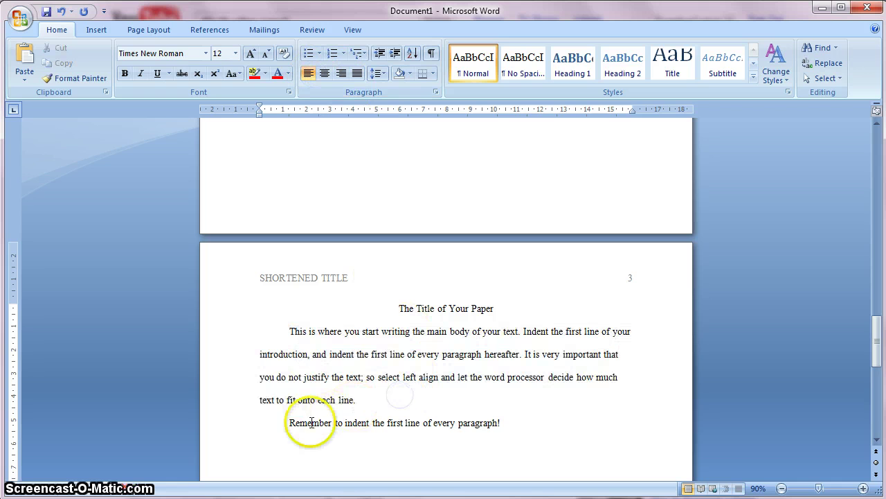
{"action": "left_click_drag", "start_coordinate": [284, 423], "coordinate": [498, 419]}
{"action": "left_click", "coordinate": [509, 422]}
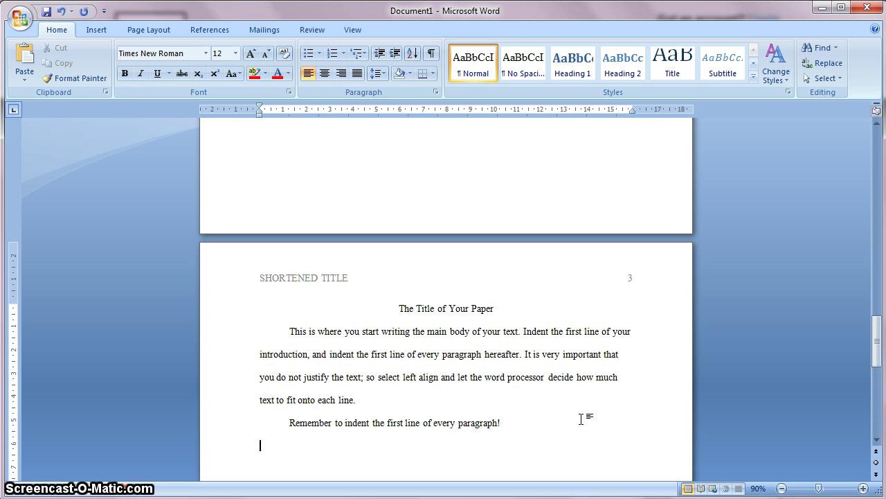
Step: Add a centred, bold 'Method' heading on page 3 and zoom the page to 110%
{"action": "scroll", "coordinate": [574, 406], "scroll_direction": "down", "scroll_amount": 1}
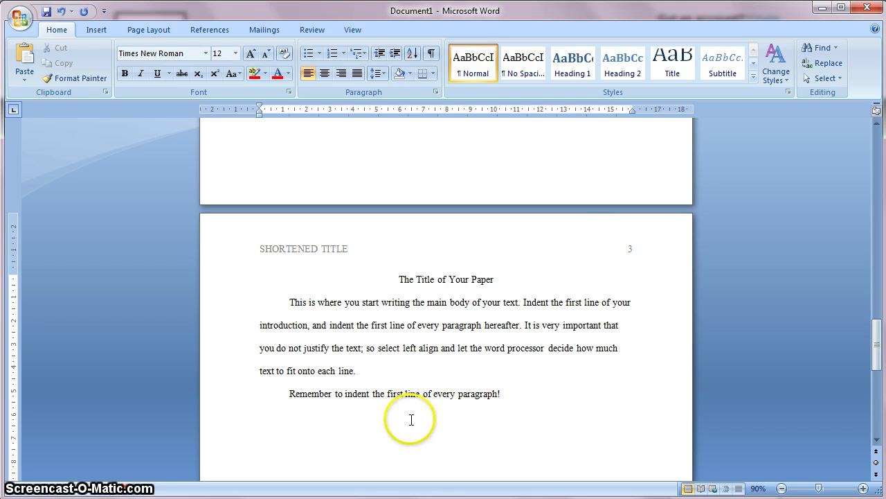
{"action": "left_click", "coordinate": [325, 74]}
{"action": "left_click", "coordinate": [125, 74]}
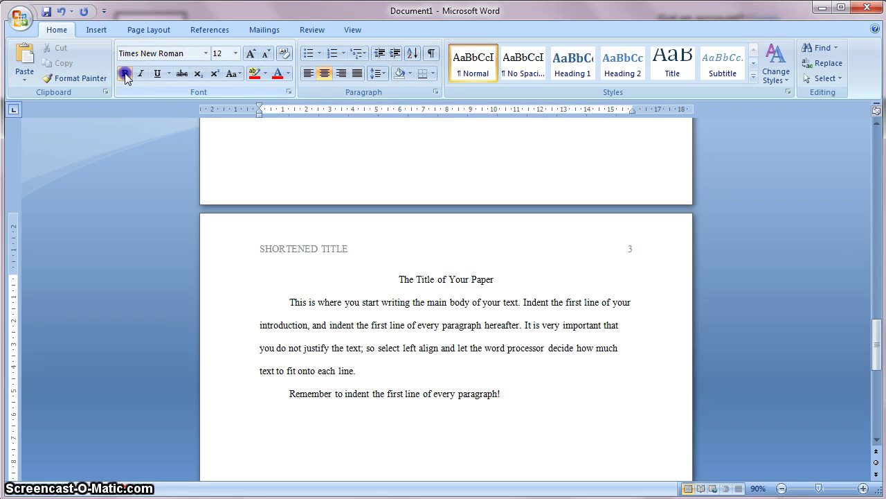
{"action": "type", "text": "Metho"}
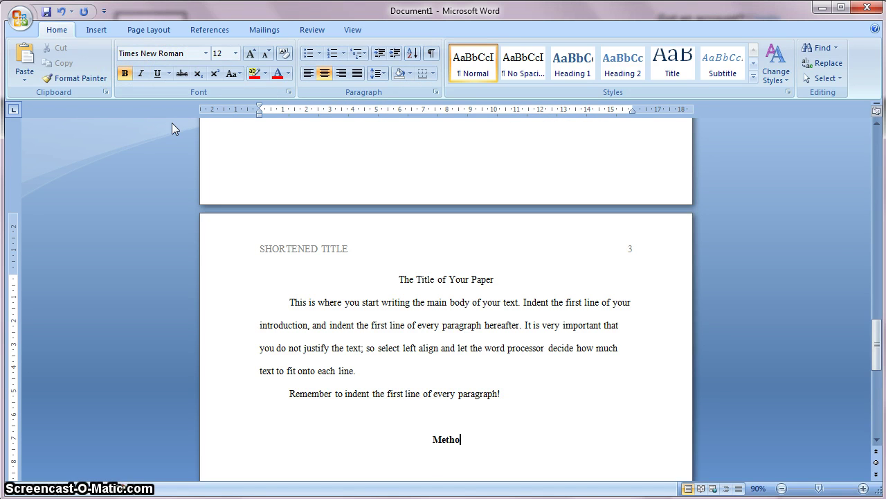
{"action": "type", "text": "d"}
{"action": "scroll", "coordinate": [172, 123], "scroll_direction": "down", "scroll_amount": 1}
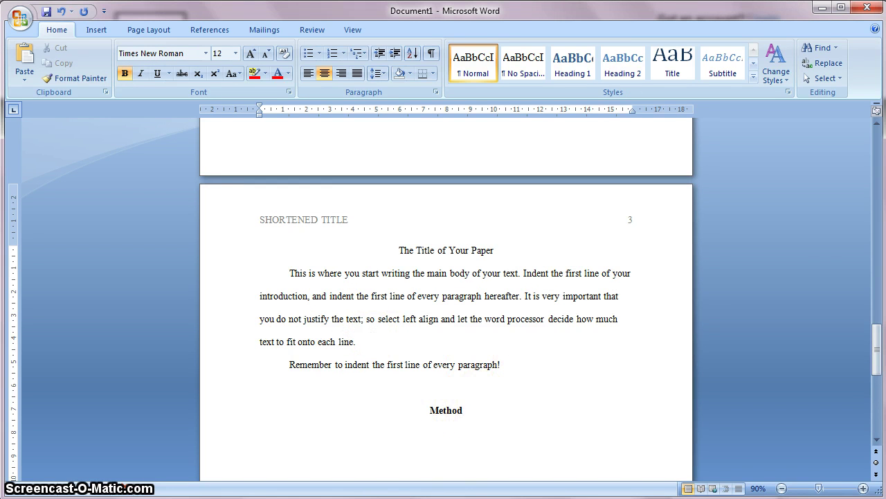
{"action": "left_click", "coordinate": [863, 488]}
{"action": "left_click", "coordinate": [864, 488]}
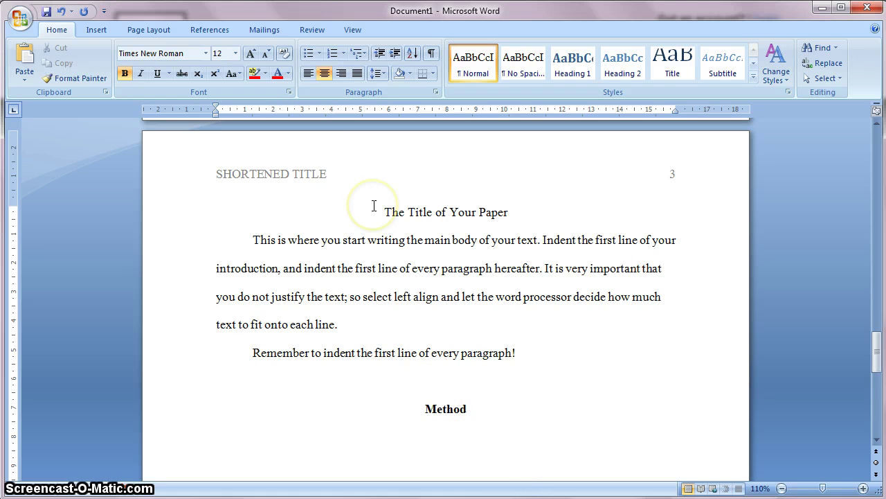
Step: Add bold left-aligned Participants, Stimuli & Apparatus, Design and Procedure subheadings, each with a non-bold sentence
{"action": "left_click", "coordinate": [309, 75]}
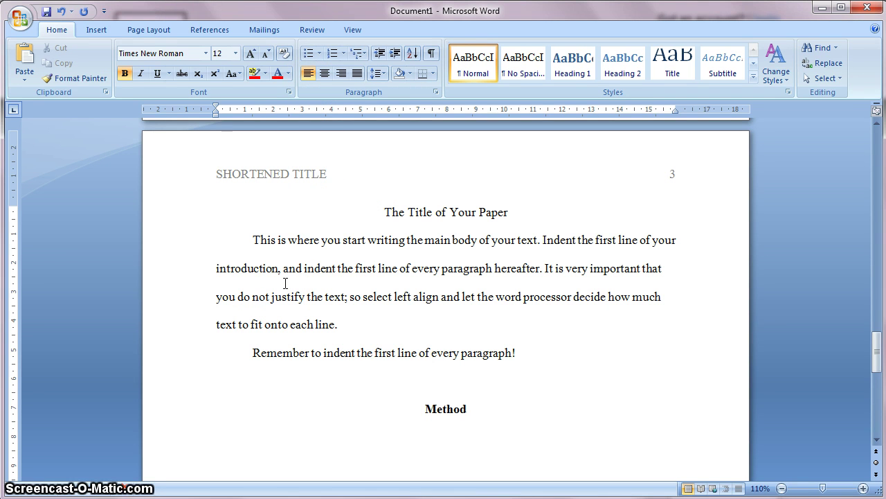
{"action": "type", "text": "pants"}
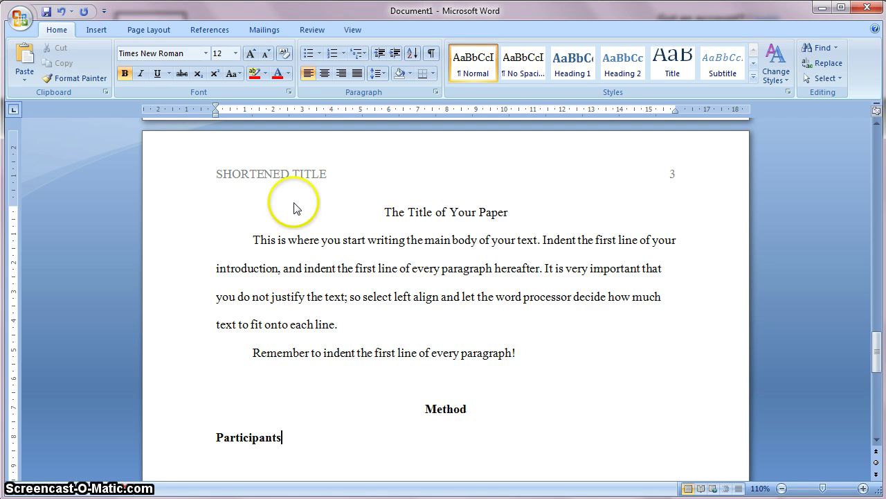
{"action": "left_click", "coordinate": [217, 437]}
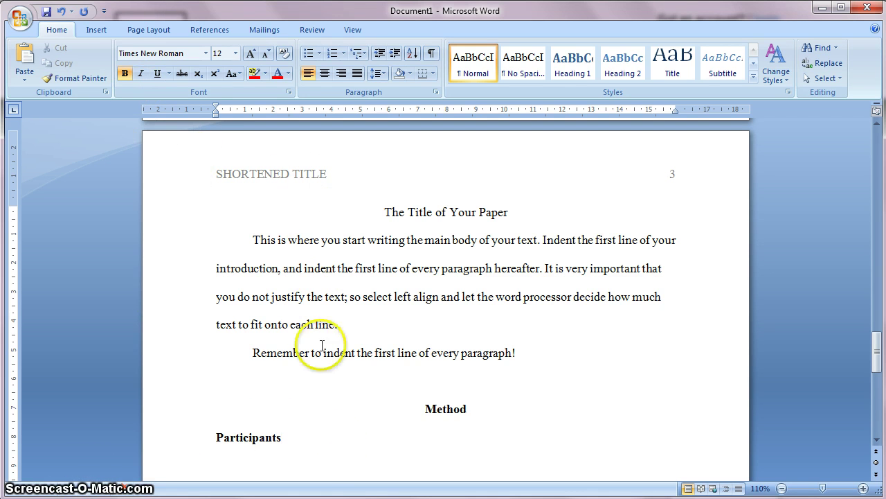
{"action": "left_click", "coordinate": [125, 73]}
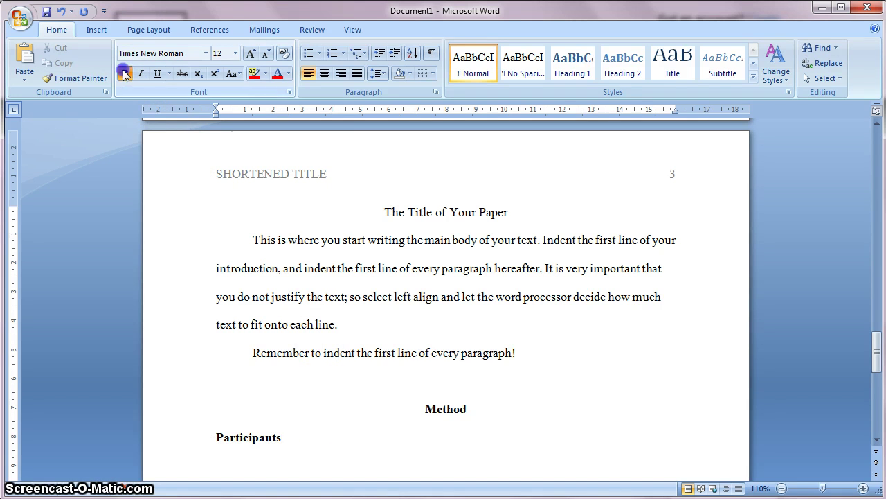
{"action": "left_click", "coordinate": [436, 286]}
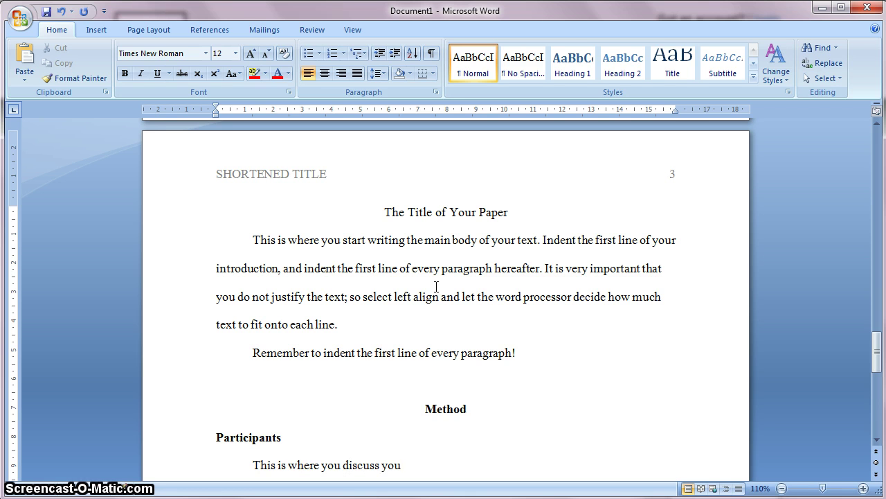
{"action": "type", "text": "ants."}
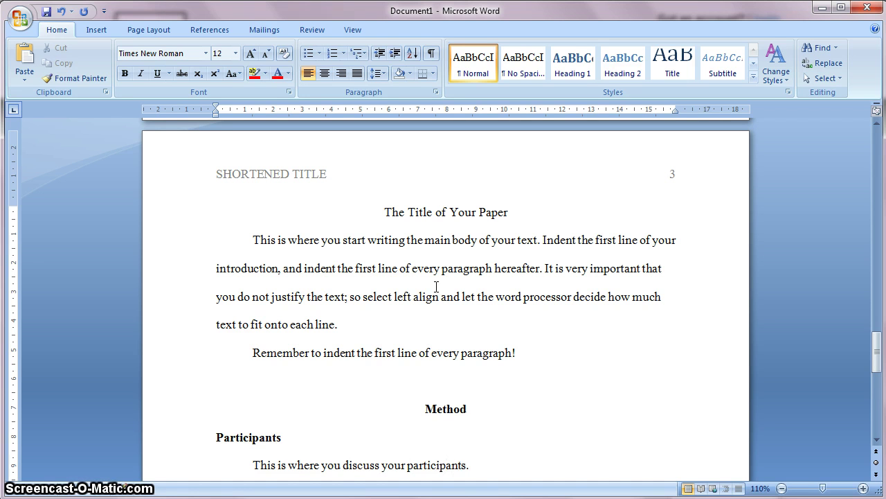
{"action": "scroll", "coordinate": [436, 286], "scroll_direction": "down", "scroll_amount": 2}
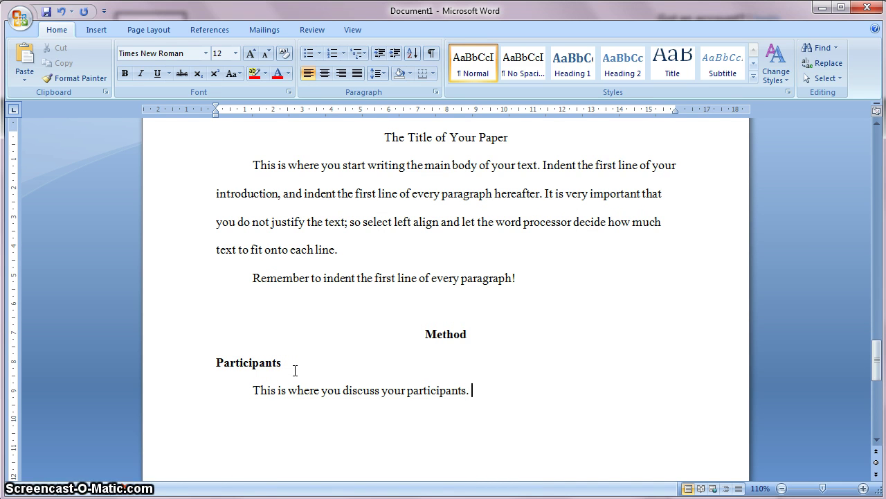
{"action": "left_click", "coordinate": [293, 412]}
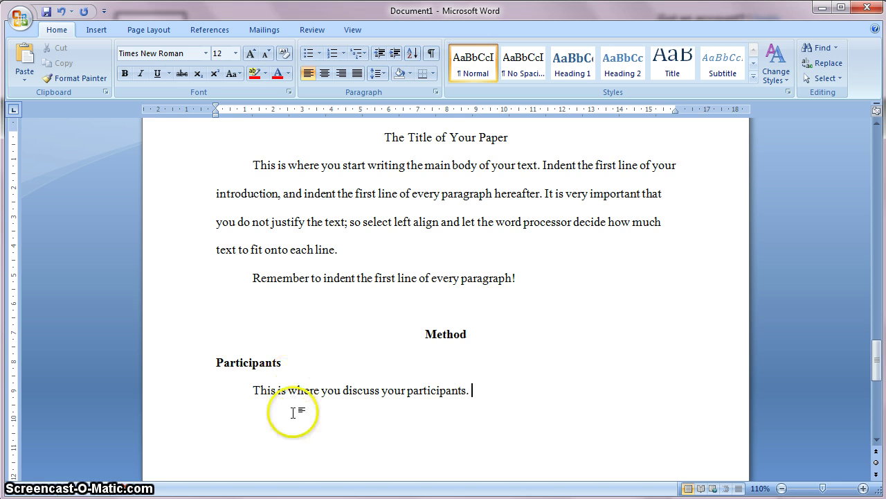
{"action": "left_click", "coordinate": [293, 412]}
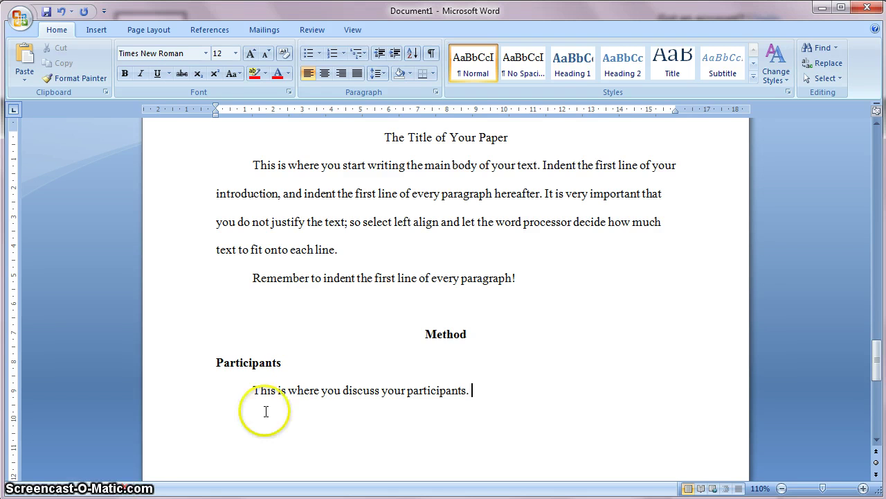
{"action": "left_click", "coordinate": [475, 400]}
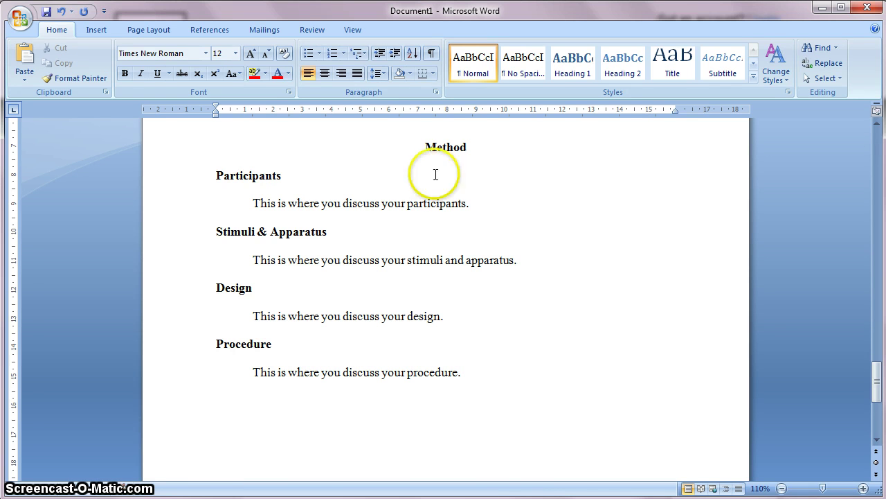
Step: Centre the Results heading and add the indented, non-bold sentence 'This is where you present your results.'
{"action": "left_click", "coordinate": [324, 73]}
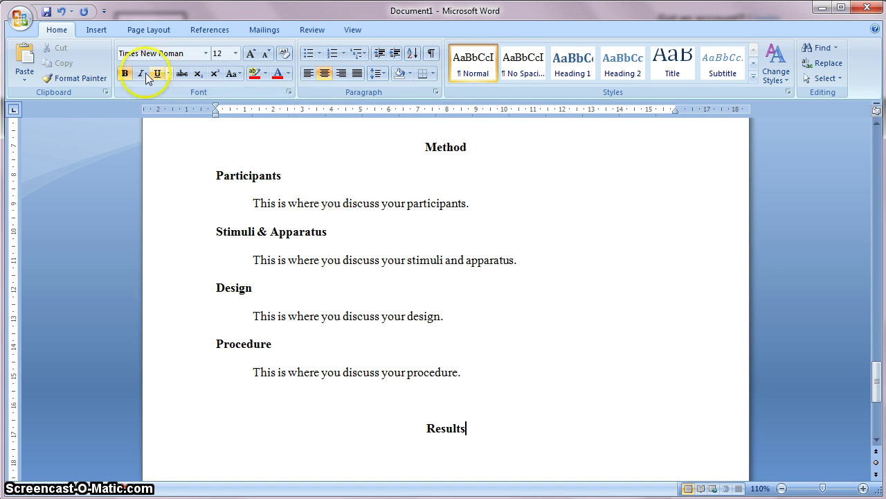
{"action": "key", "text": "Return"}
{"action": "left_click", "coordinate": [309, 73]}
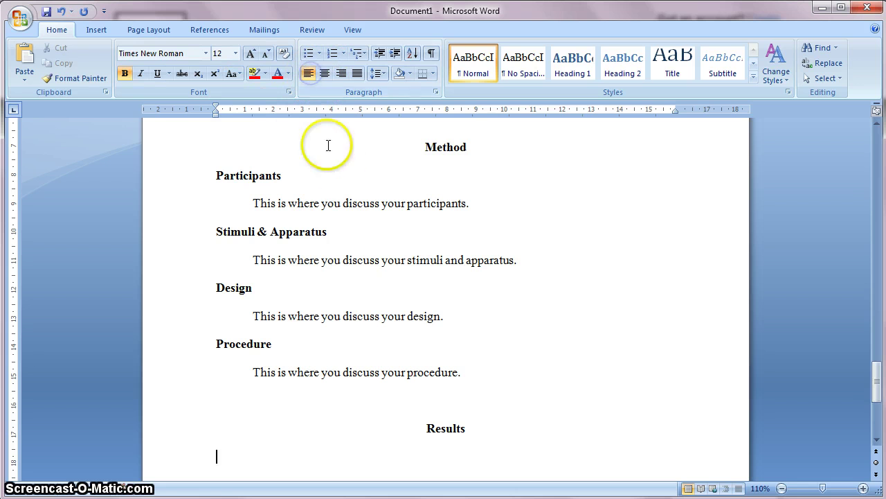
{"action": "key", "text": "Tab"}
{"action": "left_click", "coordinate": [125, 73]}
{"action": "type", "text": "This is where you"}
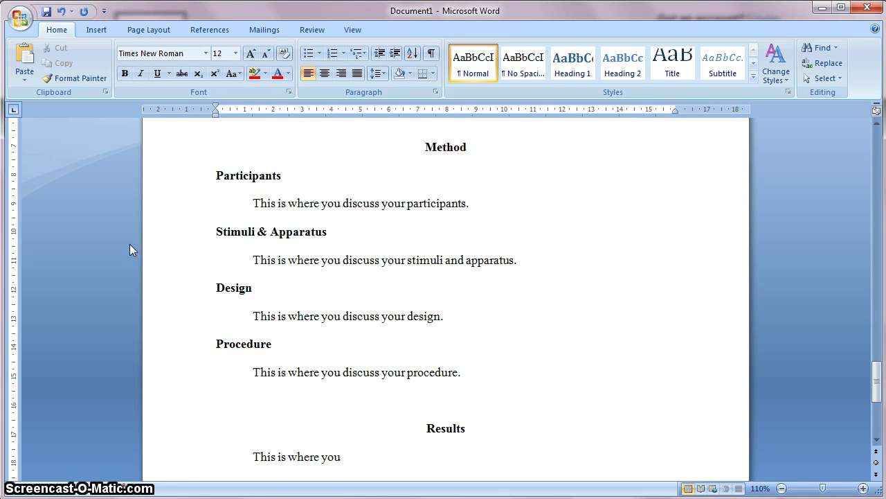
{"action": "type", "text": " present your results."}
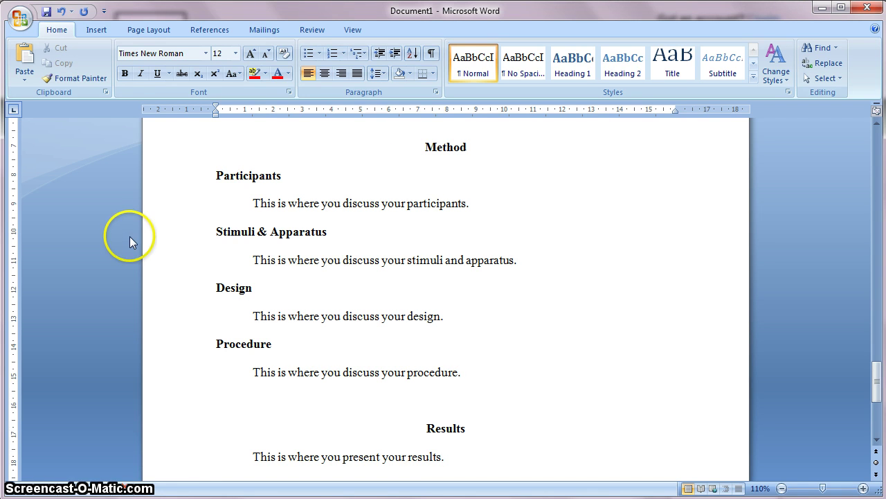
{"action": "scroll", "coordinate": [130, 237], "scroll_direction": "down", "scroll_amount": 3}
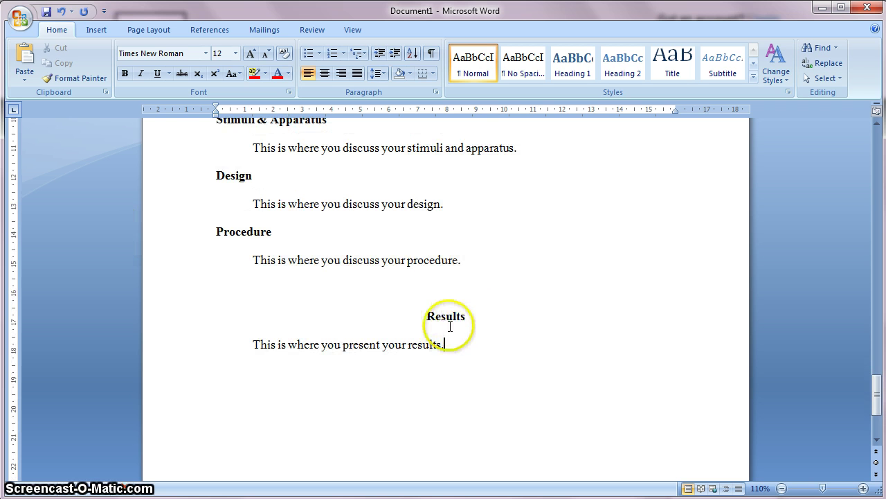
{"action": "scroll", "coordinate": [434, 339], "scroll_direction": "up", "scroll_amount": 3}
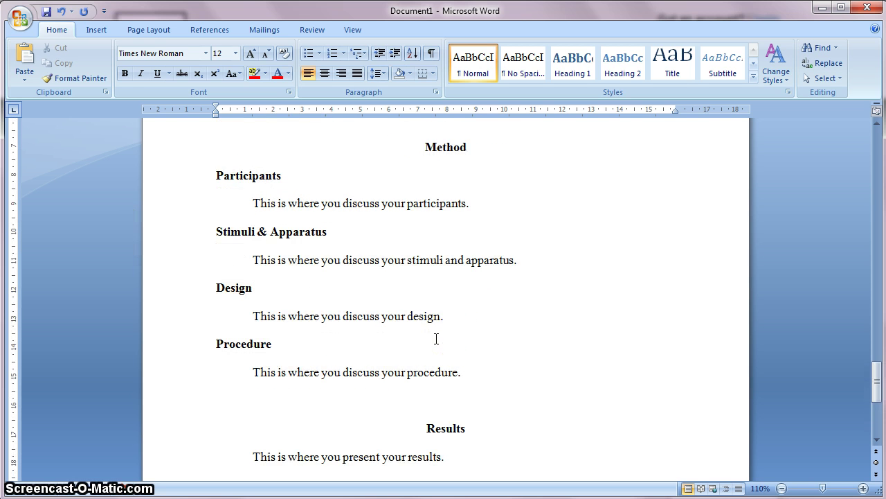
{"action": "scroll", "coordinate": [436, 339], "scroll_direction": "down", "scroll_amount": 1}
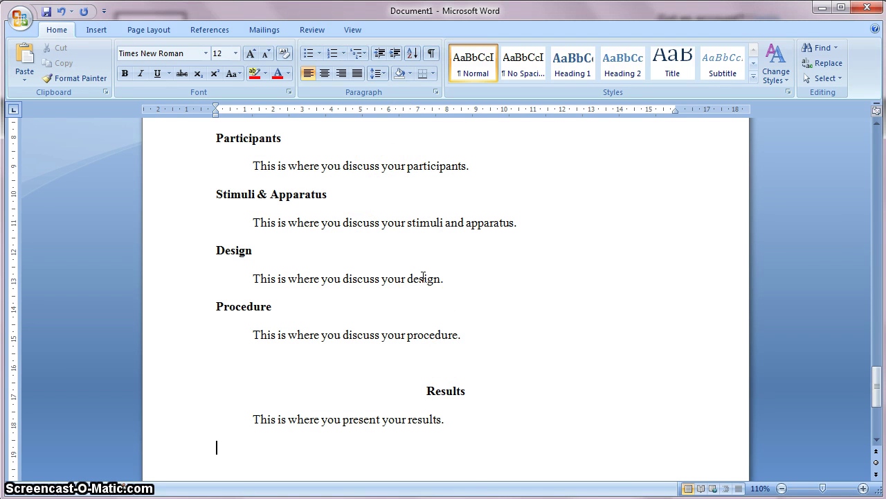
Step: Add a centred 'General Discussion' heading with a left-aligned placeholder sentence below it
{"action": "left_click", "coordinate": [324, 74]}
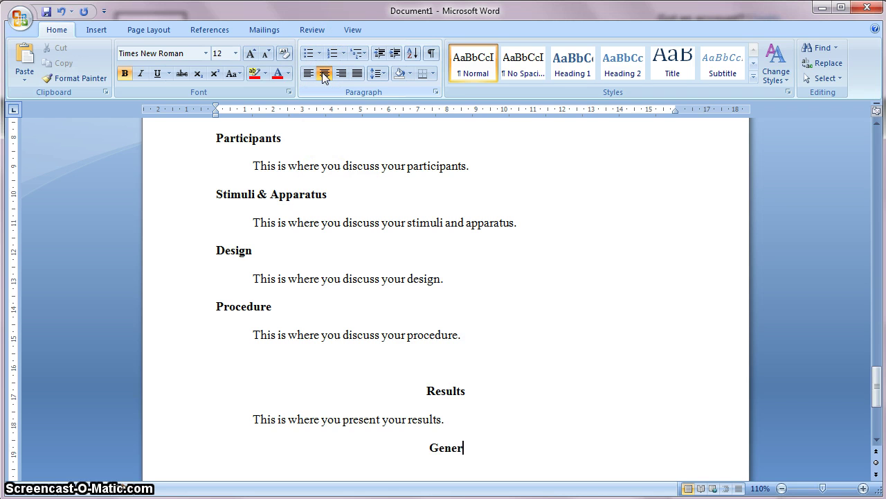
{"action": "type", "text": "General Discussion"}
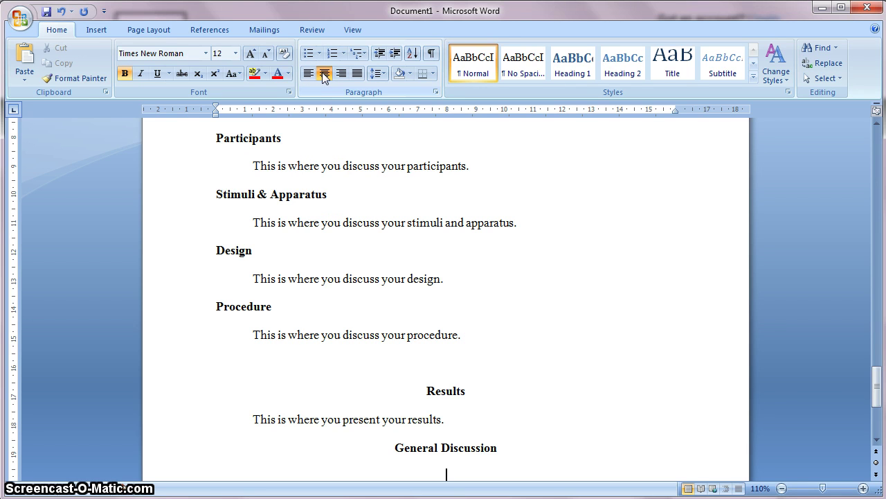
{"action": "left_click", "coordinate": [309, 74]}
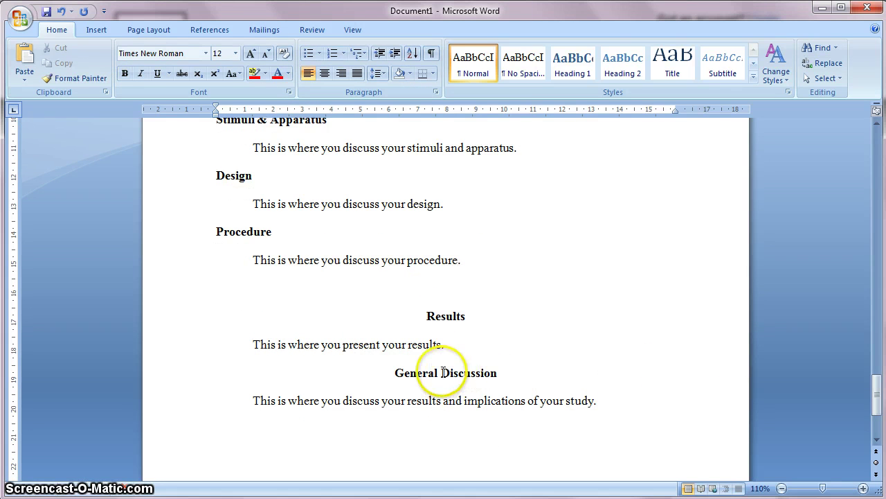
{"action": "left_click_drag", "start_coordinate": [441, 373], "coordinate": [501, 376]}
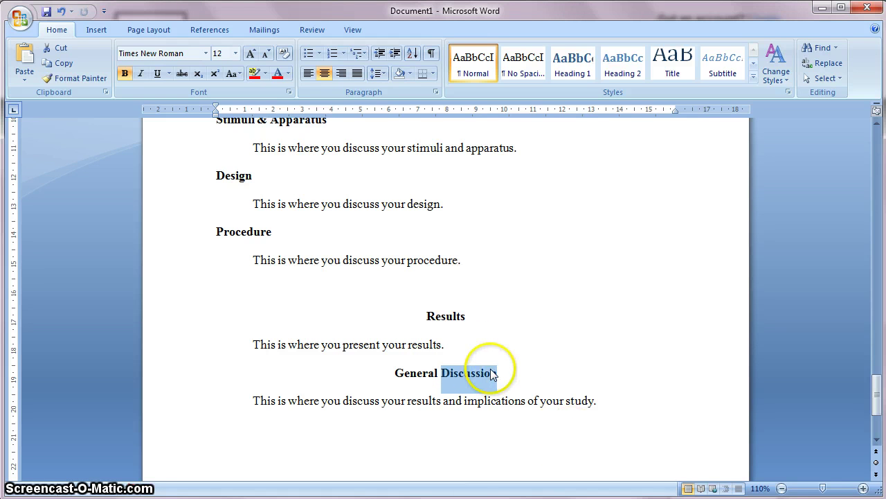
{"action": "left_click", "coordinate": [627, 402]}
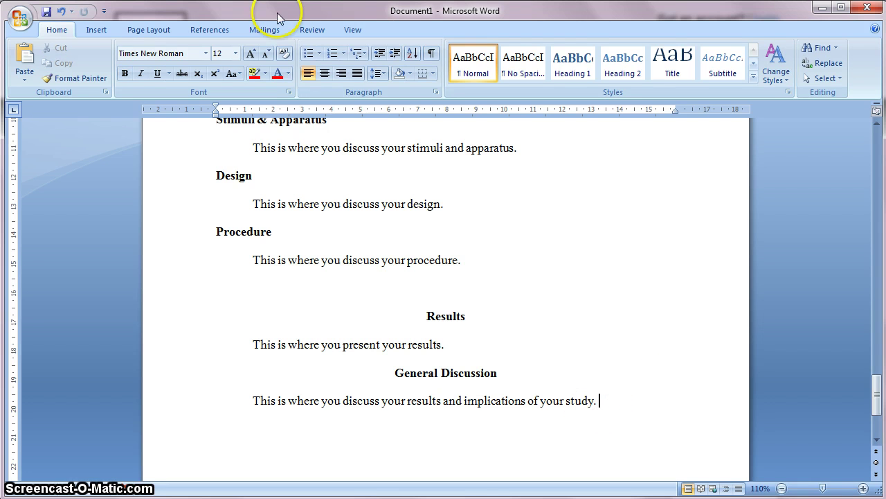
{"action": "left_click", "coordinate": [96, 30]}
Step: Insert a page break and put a centred 'References' heading at the top of the new page
{"action": "left_click", "coordinate": [83, 70]}
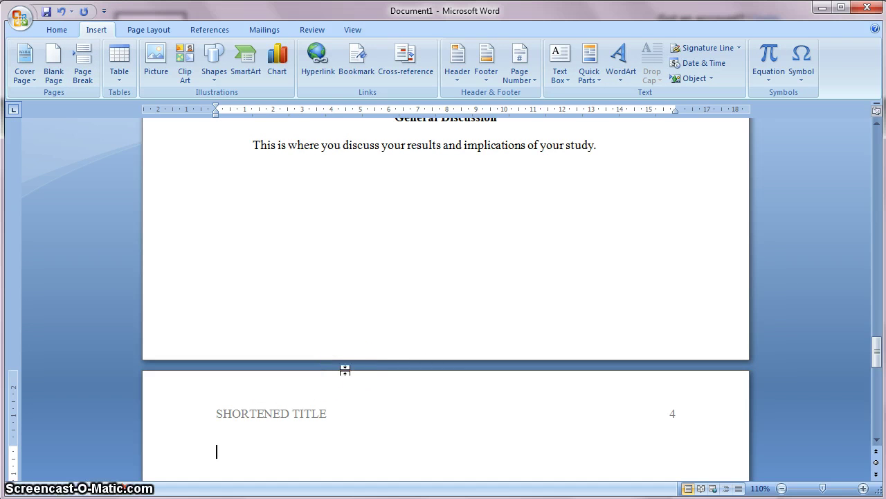
{"action": "left_click", "coordinate": [56, 30]}
{"action": "left_click", "coordinate": [325, 74]}
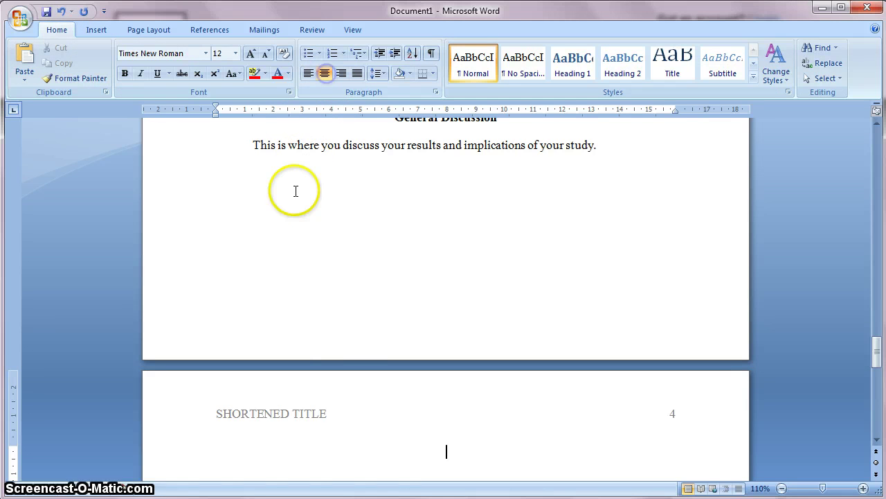
{"action": "type", "text": "References"}
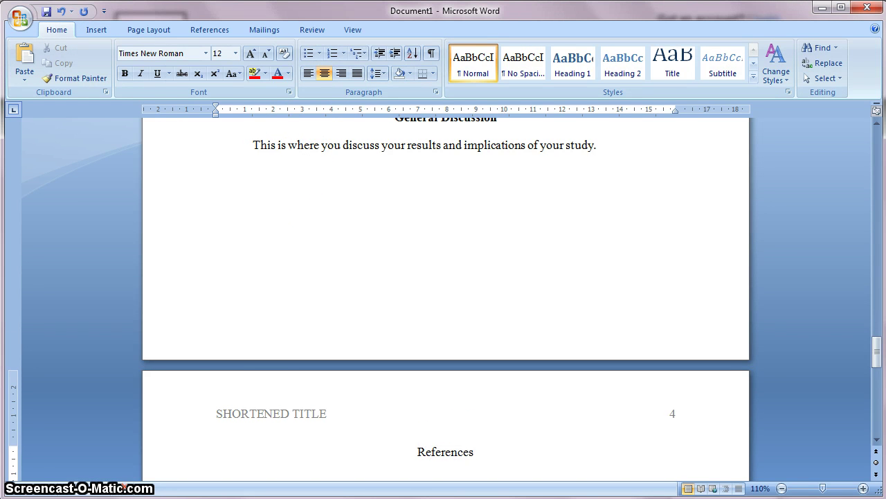
{"action": "scroll", "coordinate": [445, 291], "scroll_direction": "down", "scroll_amount": 1}
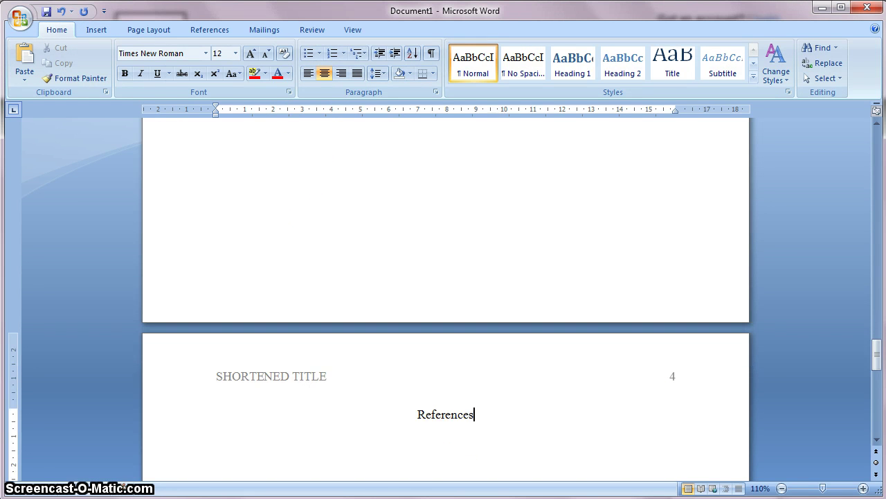
{"action": "left_click", "coordinate": [308, 73]}
Step: Paste the two sample reference entries and highlight the author names, date and paper title
{"action": "type", "text": "Name, A. A., & Name, A. A. (date). Title of paper. Title of Journal, 17, 414-434. Name, A. A., & Name, A. A. (date). Sometimes the title of the paper is very long and it Needs to go onto a new line. Make sure you indent those lines. of Journal, 17, 414-434."}
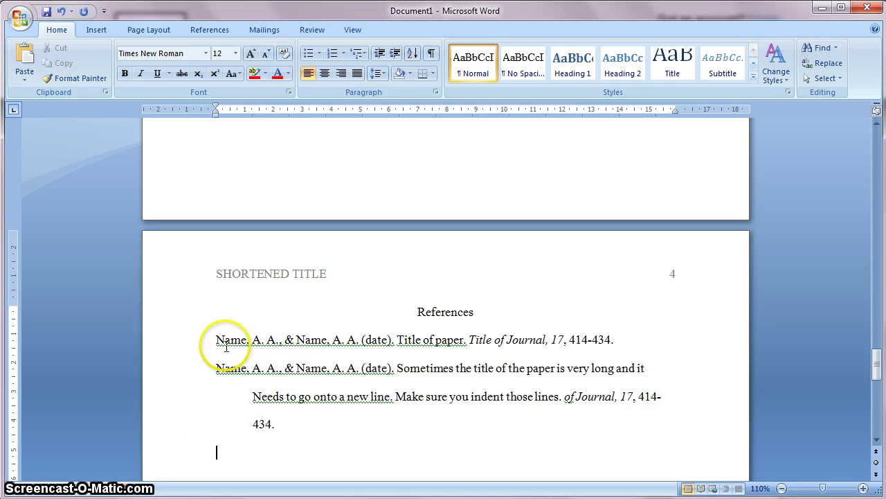
{"action": "left_click_drag", "start_coordinate": [216, 339], "coordinate": [247, 338]}
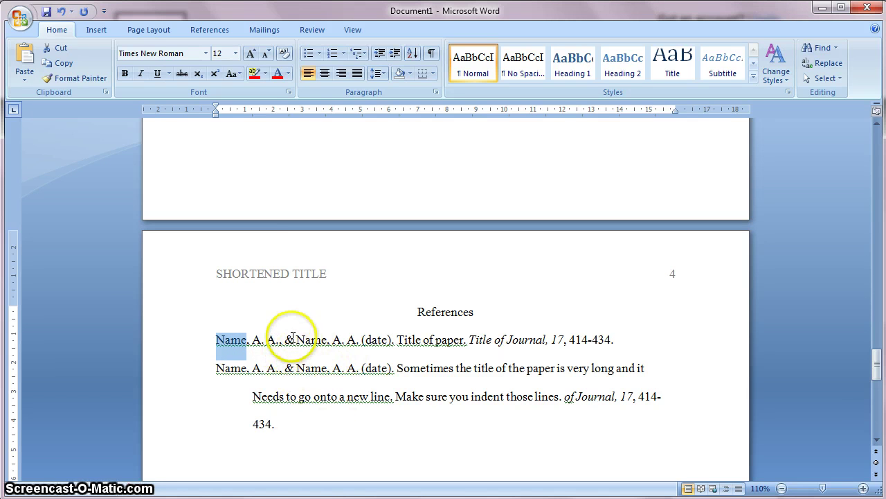
{"action": "left_click_drag", "start_coordinate": [284, 338], "coordinate": [330, 338]}
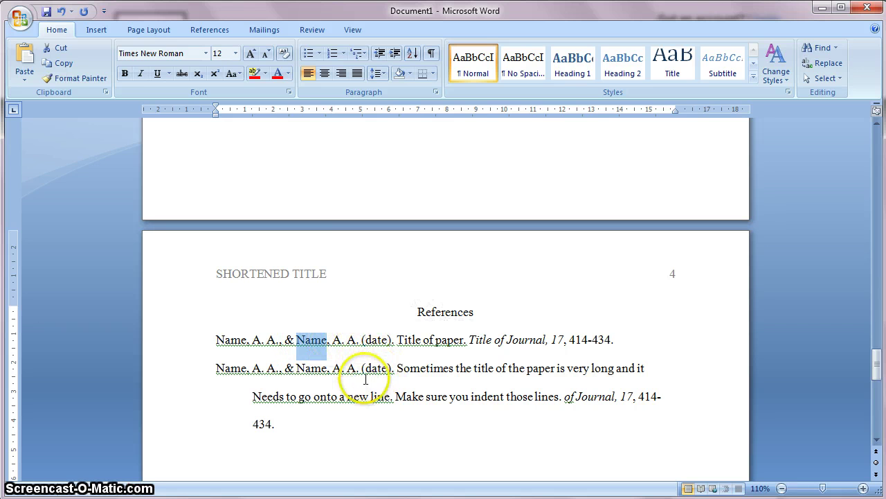
{"action": "left_click_drag", "start_coordinate": [365, 340], "coordinate": [391, 340]}
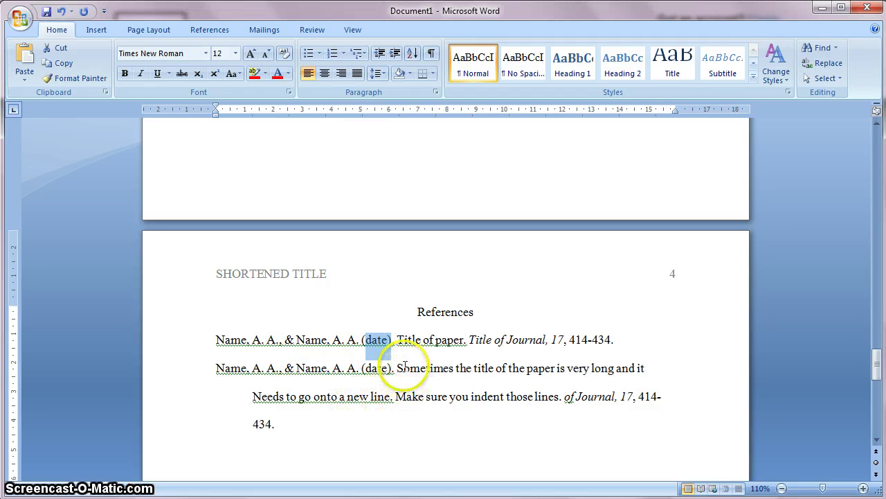
{"action": "left_click", "coordinate": [396, 344]}
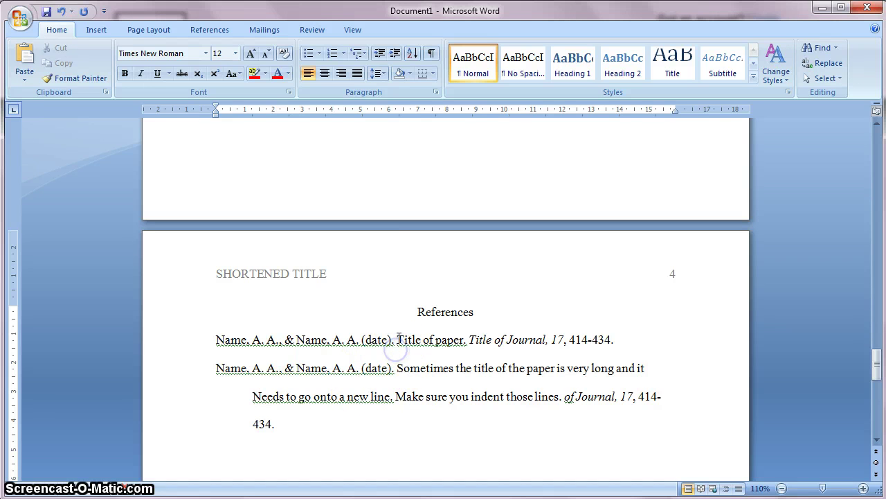
{"action": "left_click_drag", "start_coordinate": [399, 339], "coordinate": [469, 351]}
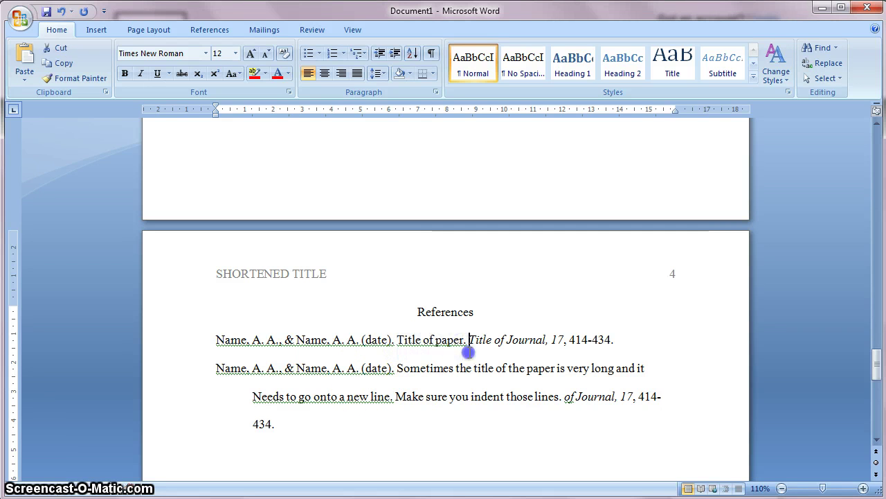
{"action": "mouse_move", "coordinate": [400, 339]}
{"action": "left_mouse_down"}
{"action": "mouse_move", "coordinate": [465, 344]}
{"action": "mouse_move", "coordinate": [403, 345]}
{"action": "left_mouse_up"}
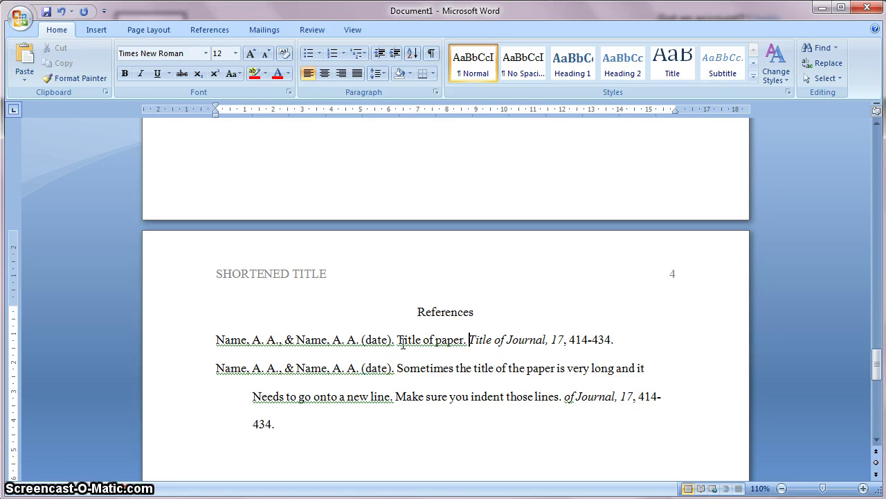
{"action": "left_click_drag", "start_coordinate": [405, 339], "coordinate": [397, 340]}
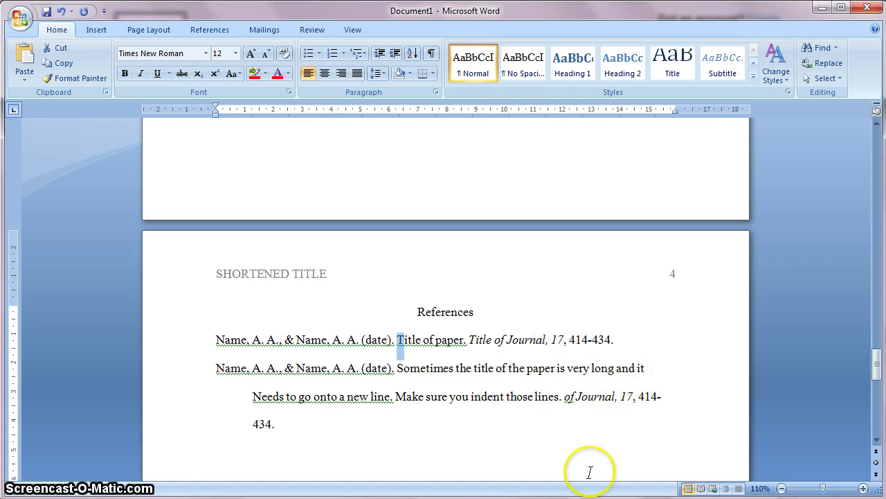
Step: Correct the second reference to lowercase 'needs' and type 'Title' before 'of Journal'
{"action": "left_click", "coordinate": [398, 368]}
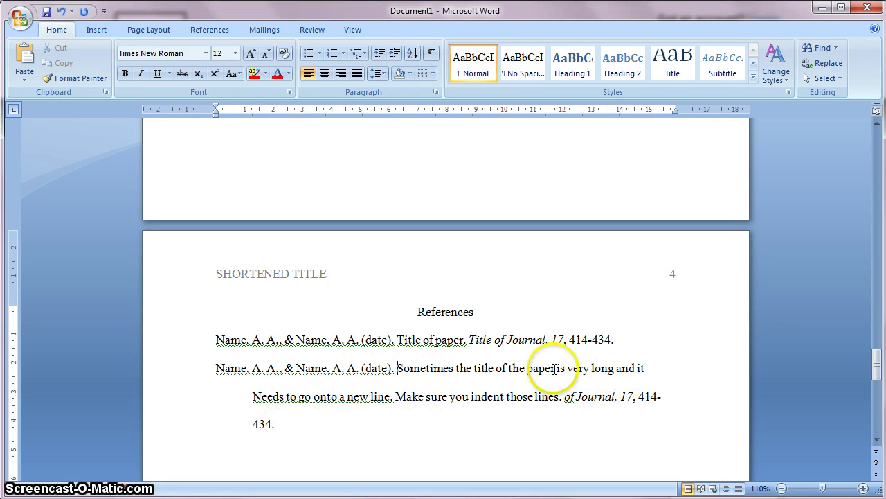
{"action": "left_click", "coordinate": [260, 396]}
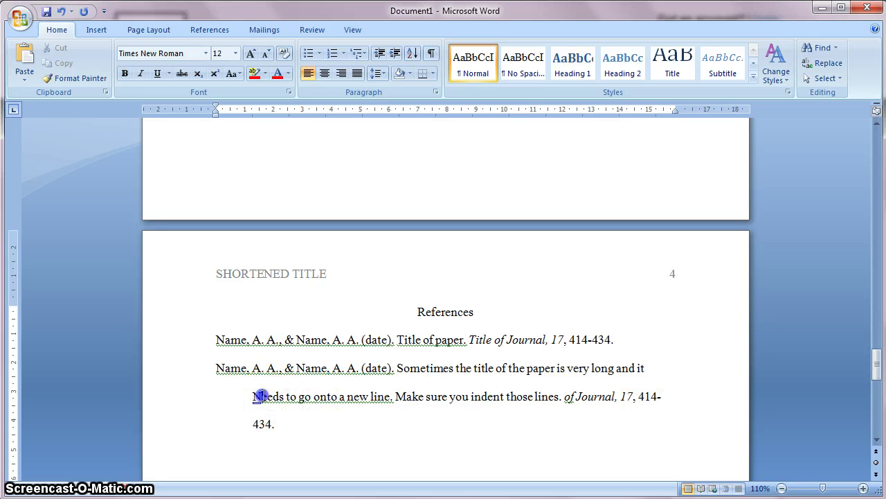
{"action": "type", "text": "n"}
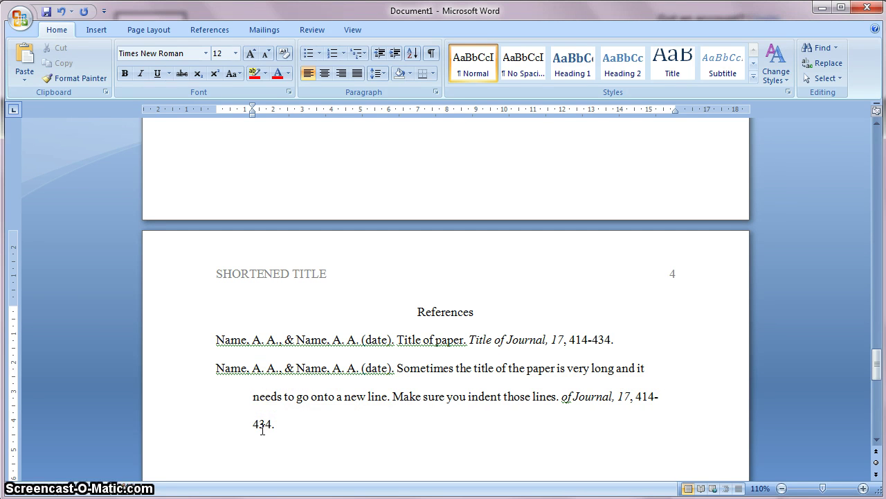
{"action": "left_click", "coordinate": [256, 396]}
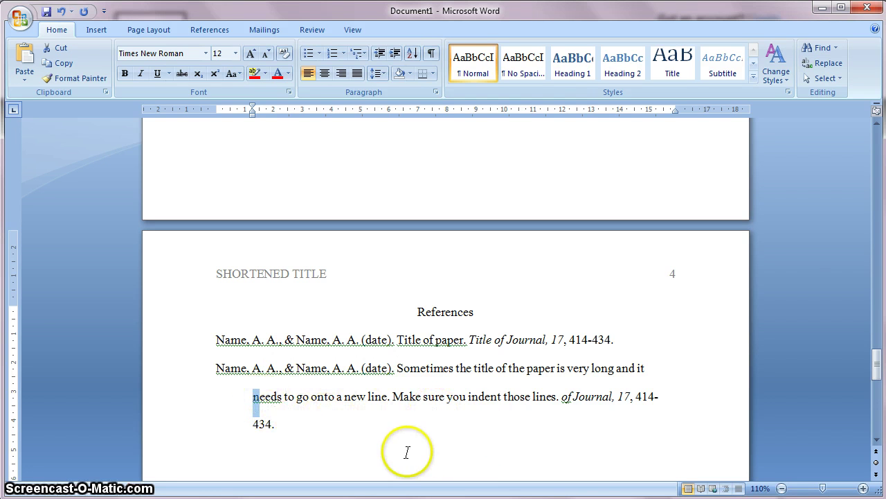
{"action": "left_click", "coordinate": [562, 397]}
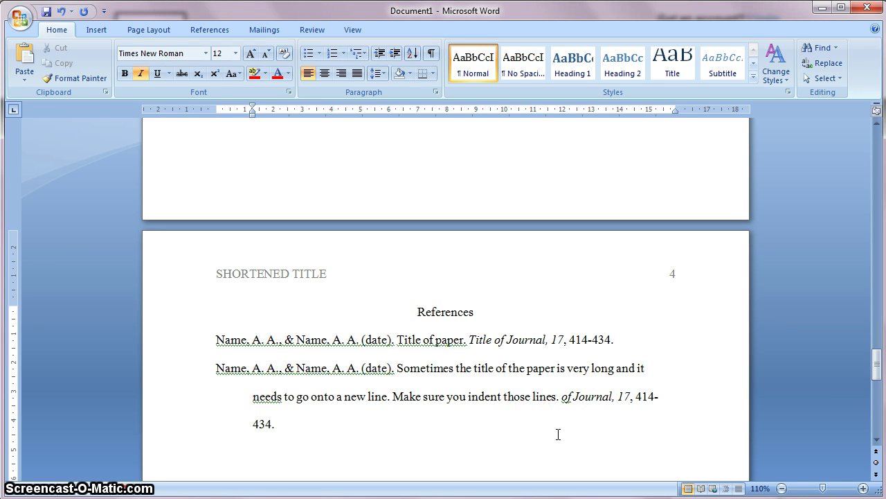
{"action": "key", "text": "BackSpace"}
{"action": "key", "text": "BackSpace"}
{"action": "key", "text": "BackSpace"}
{"action": "key", "text": "BackSpace"}
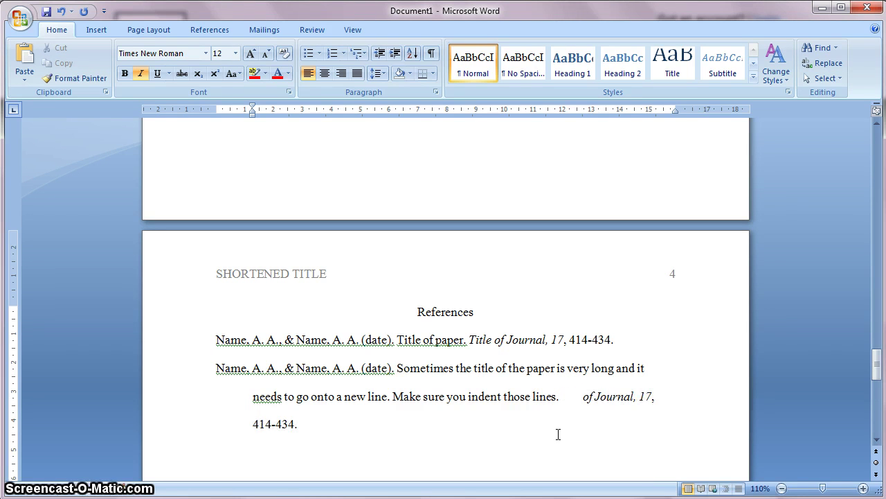
{"action": "key", "text": "BackSpace"}
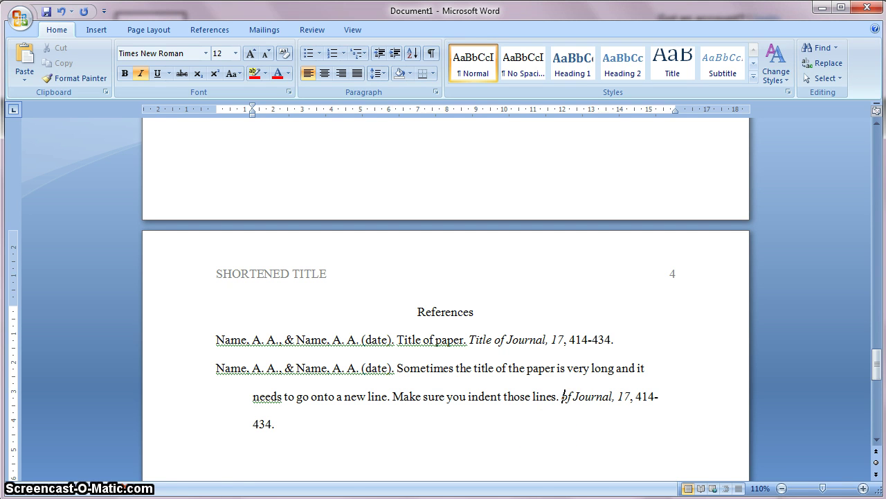
{"action": "type", "text": "Title"}
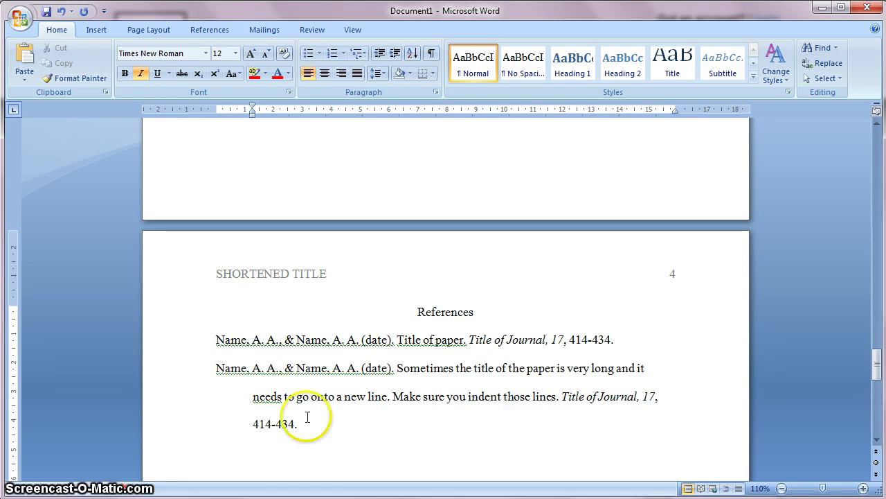
Step: Scroll back up to the title page to show the running head on page 1
{"action": "left_click_drag", "start_coordinate": [871, 368], "coordinate": [879, 137]}
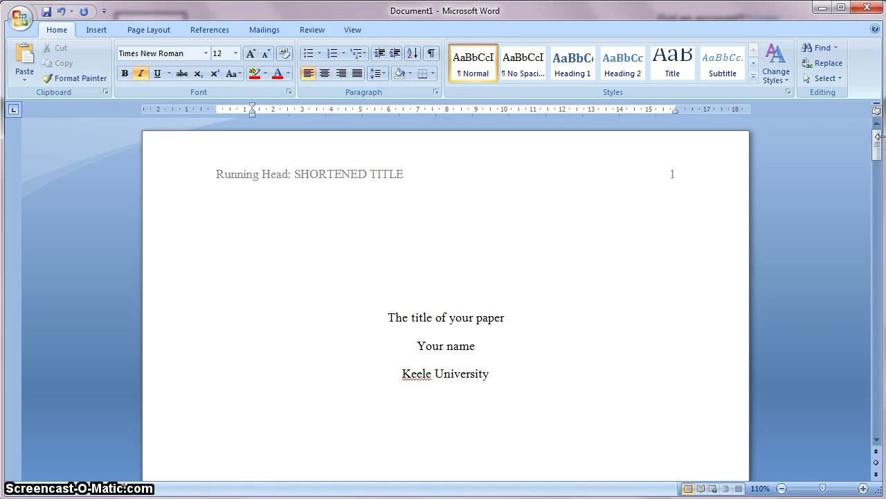